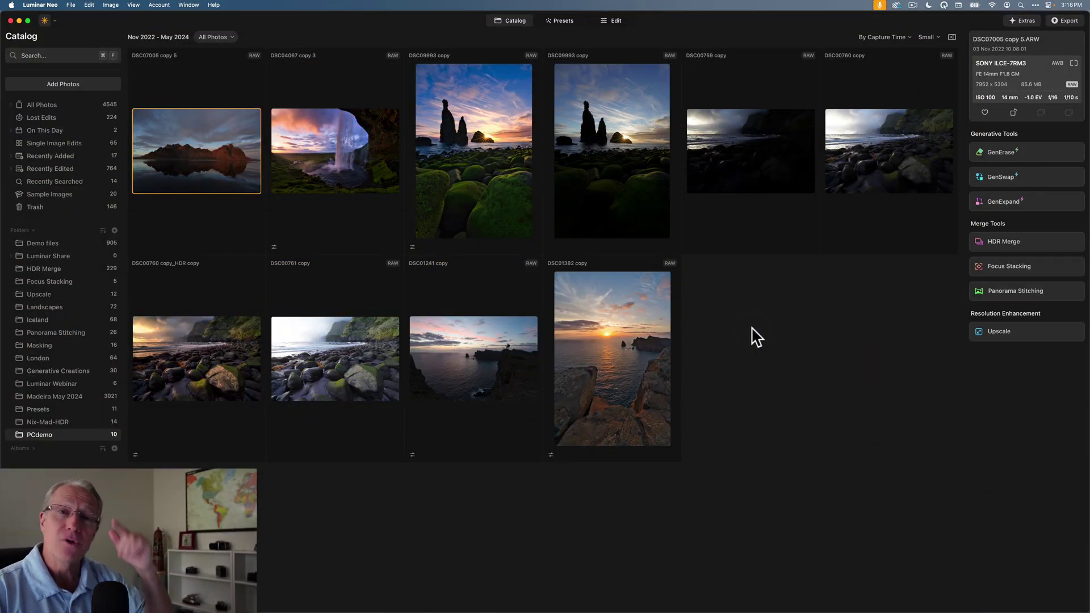
# - Open the main menu and close it again without choosing anything
pyautogui.click(47, 5)
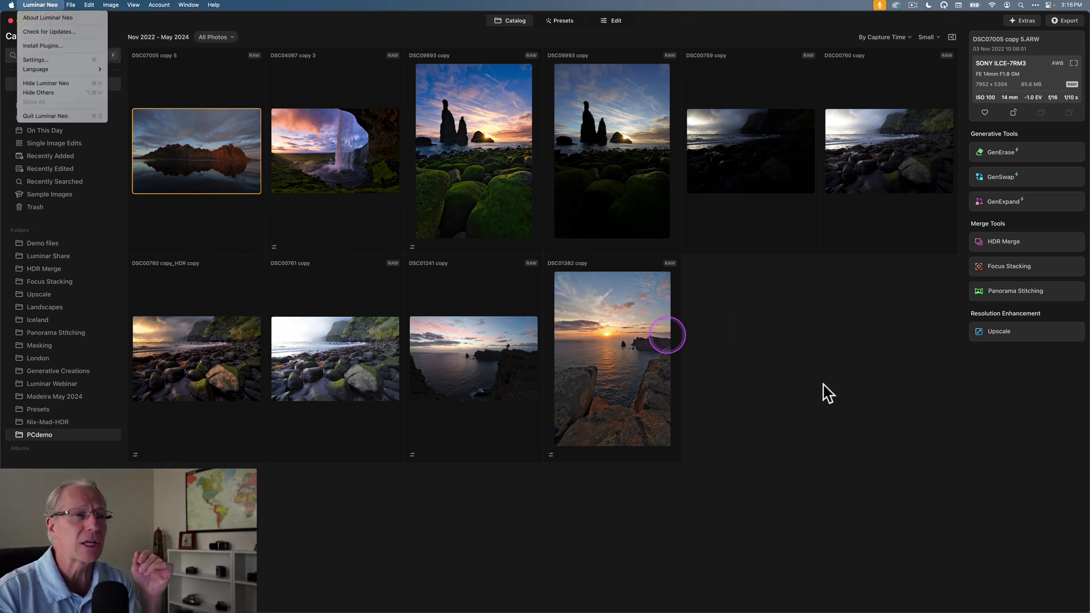
pyautogui.click(871, 393)
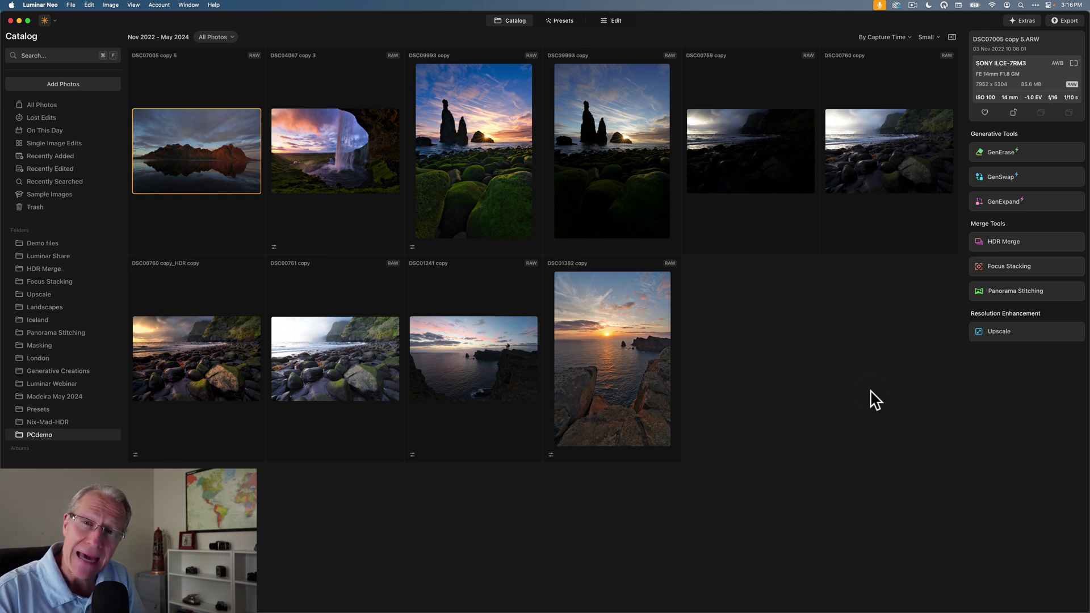
pyautogui.click(844, 397)
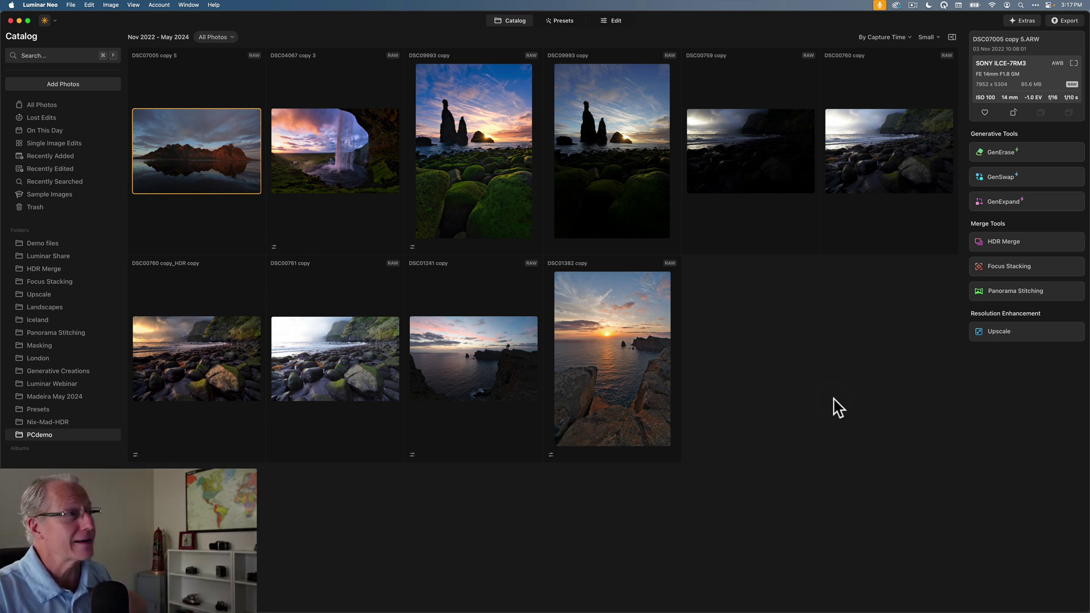
# - Search the catalog for 'tree', show Images with tree, browse the 701 results, then reopen search
pyautogui.click(65, 55)
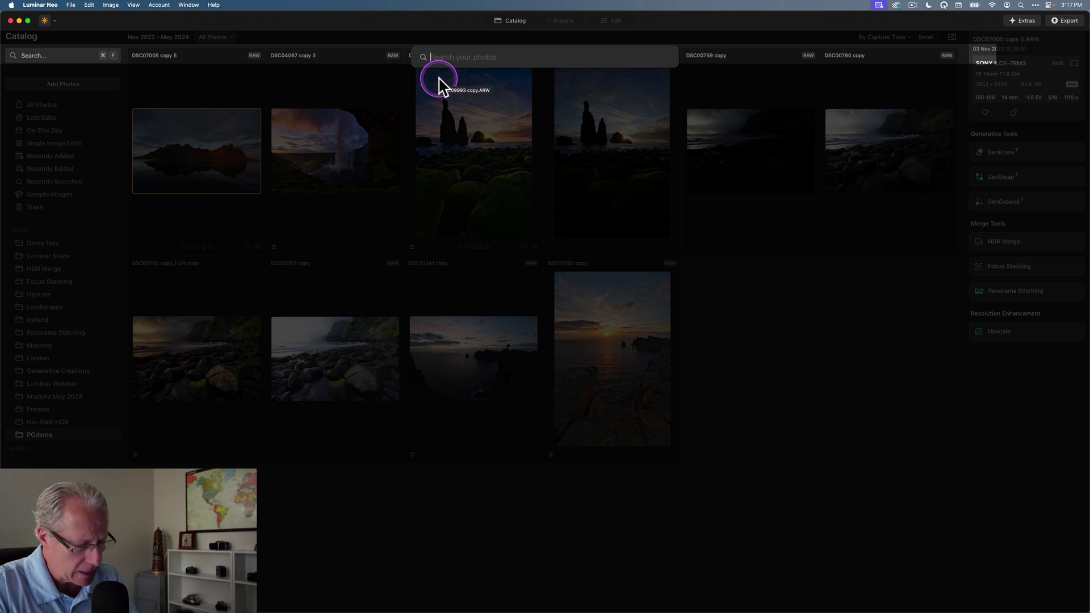
pyautogui.write('tree')
pyautogui.click(464, 78)
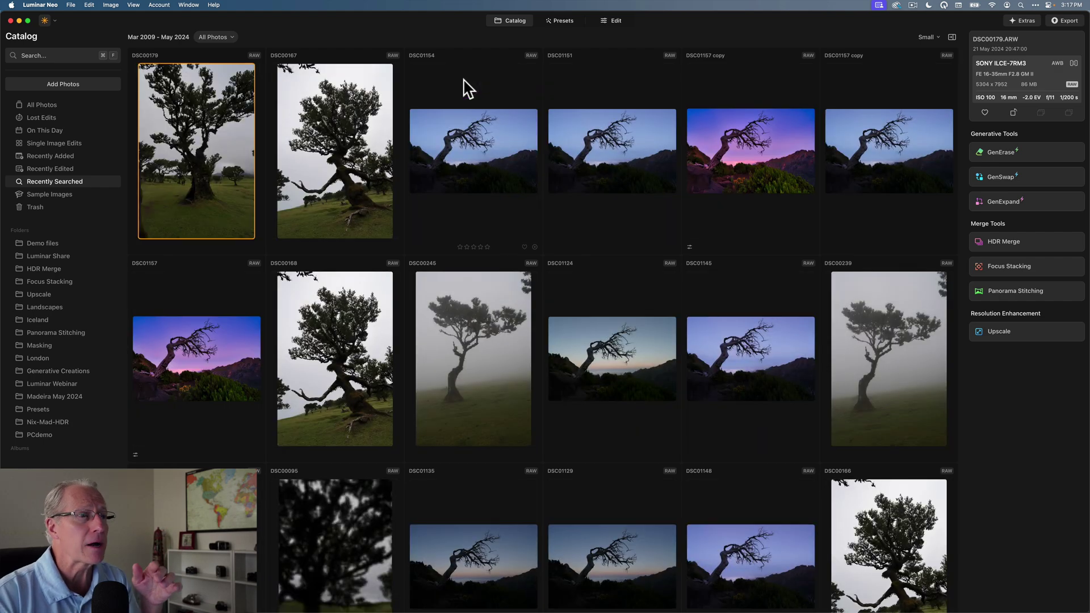
pyautogui.click(456, 276)
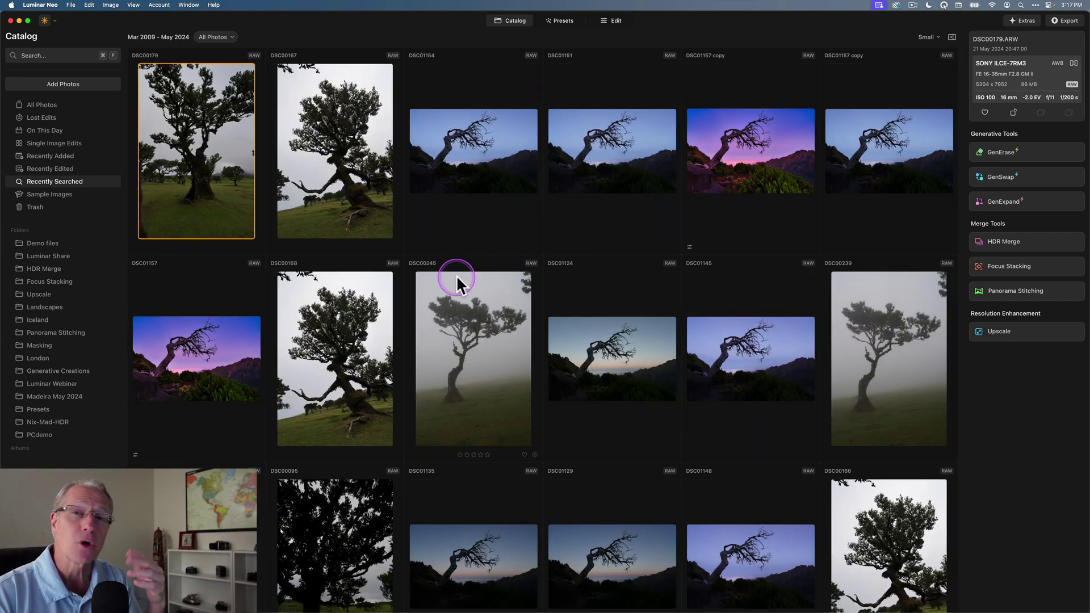
pyautogui.scroll(-10, 499, 375)
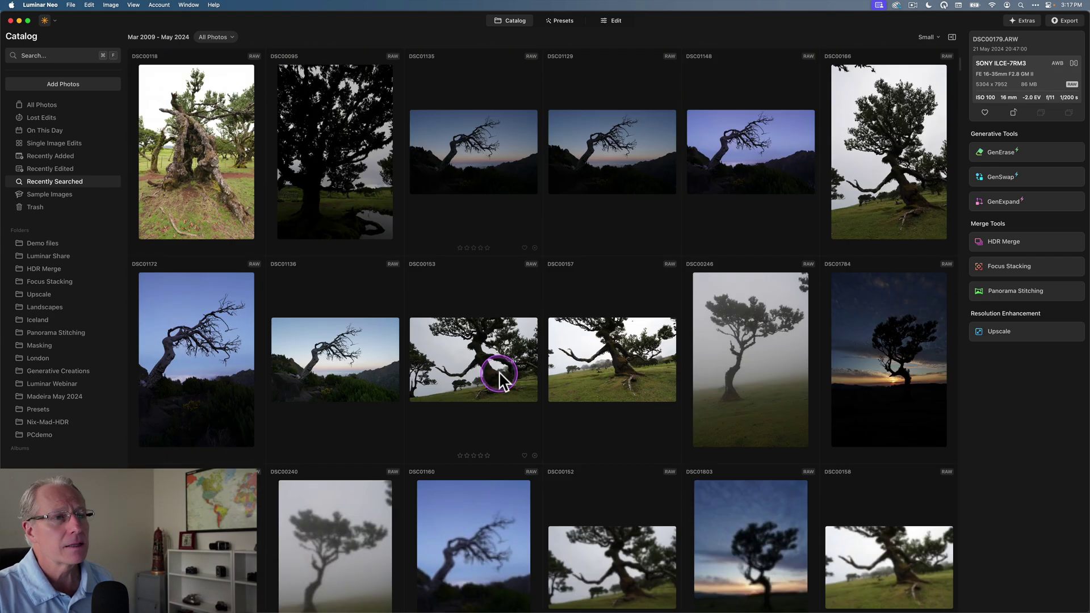
pyautogui.scroll(-15, 500, 373)
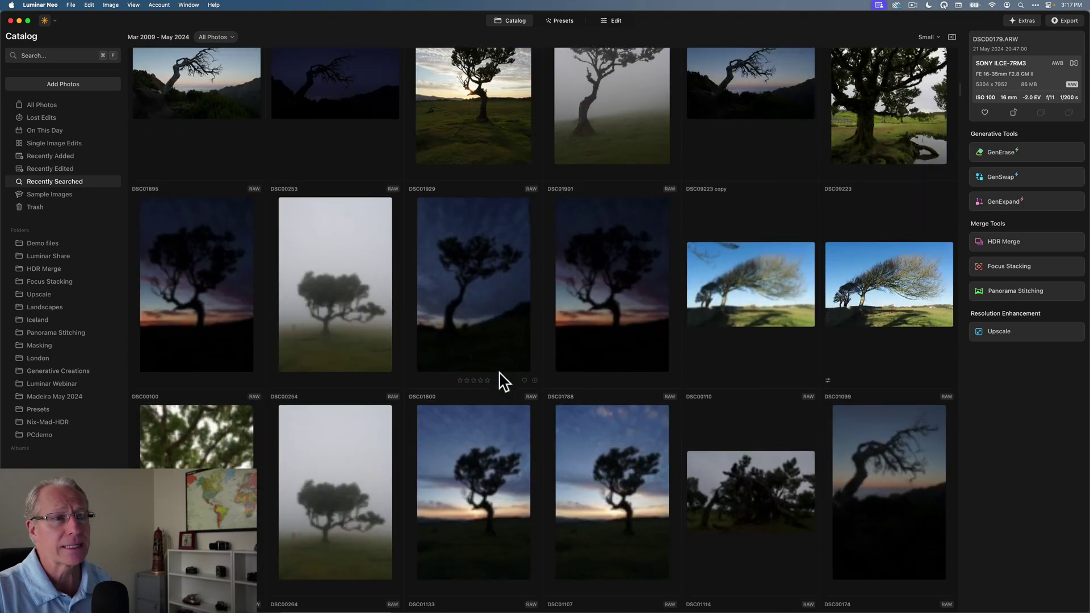
pyautogui.scroll(-15, 500, 374)
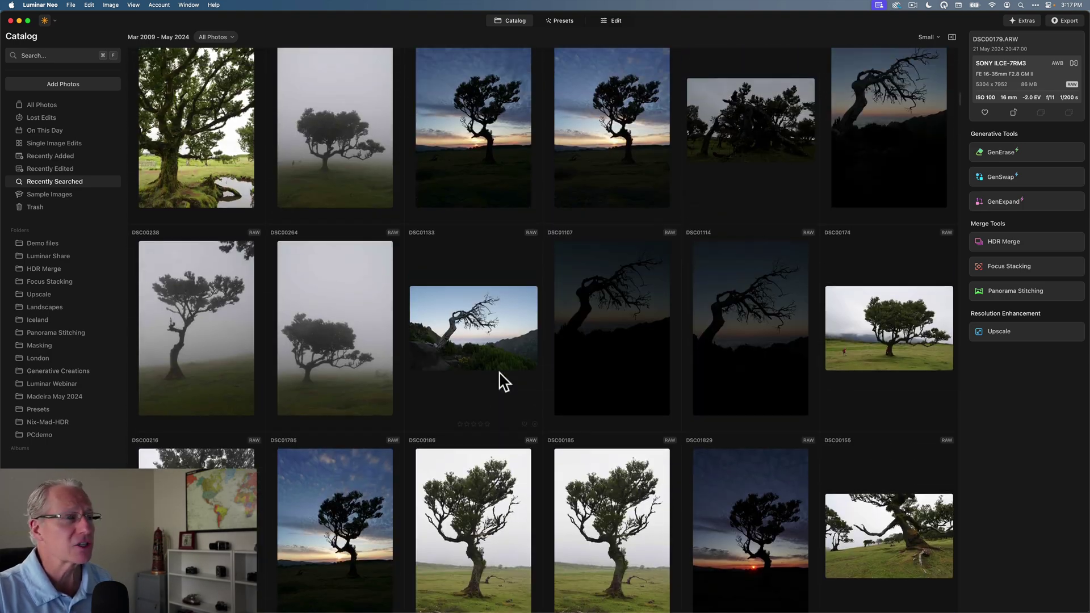
pyautogui.scroll(5, 498, 371)
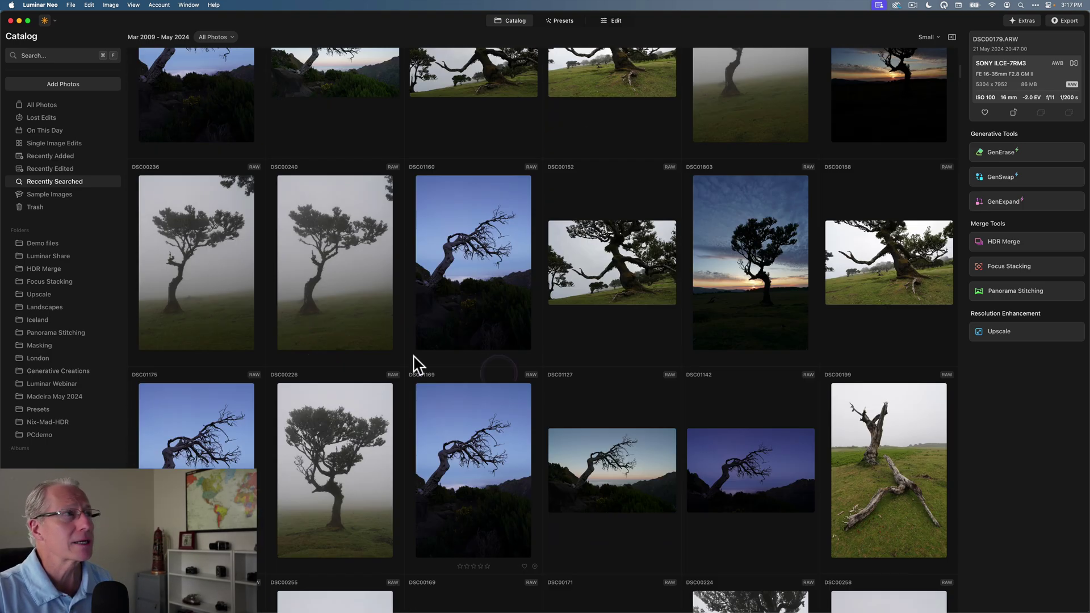
pyautogui.click(69, 57)
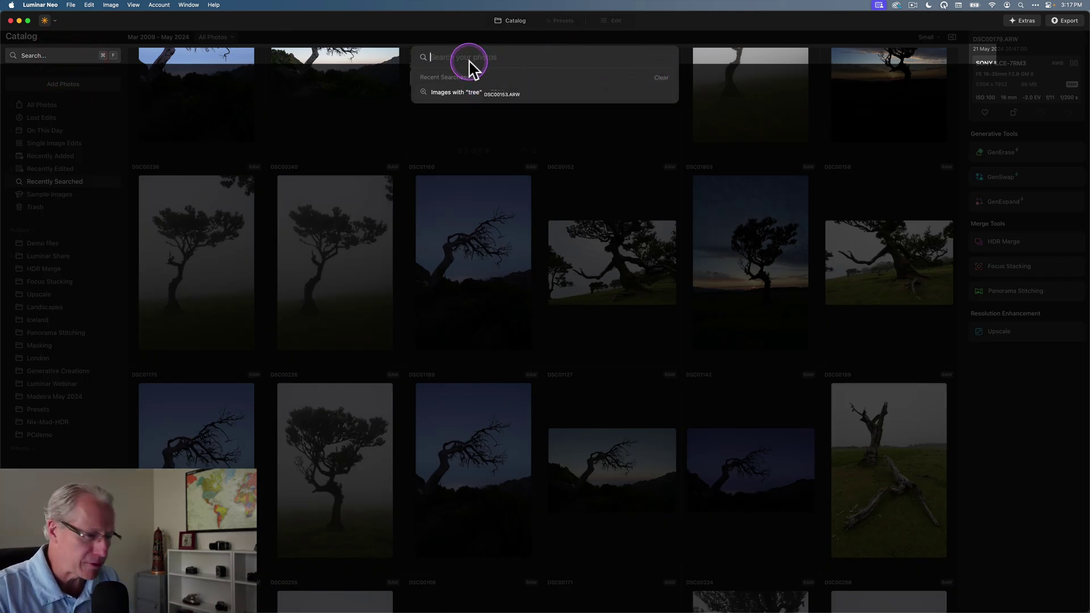
# - Search for 'mountain', choose Images with mountain, and scroll through the 968 results
pyautogui.write('mountain')
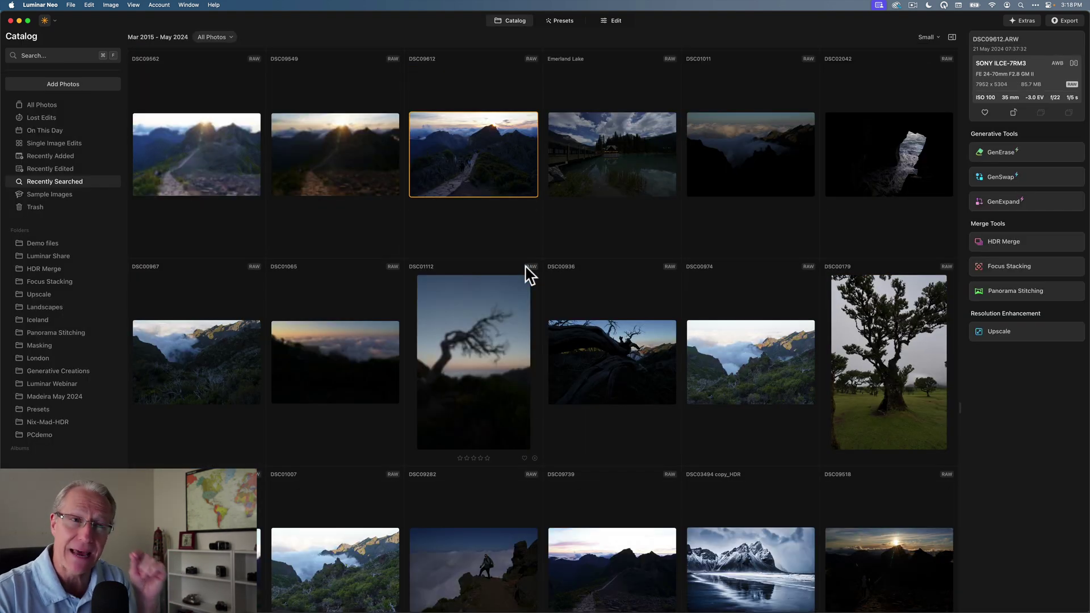
pyautogui.scroll(-6, 528, 276)
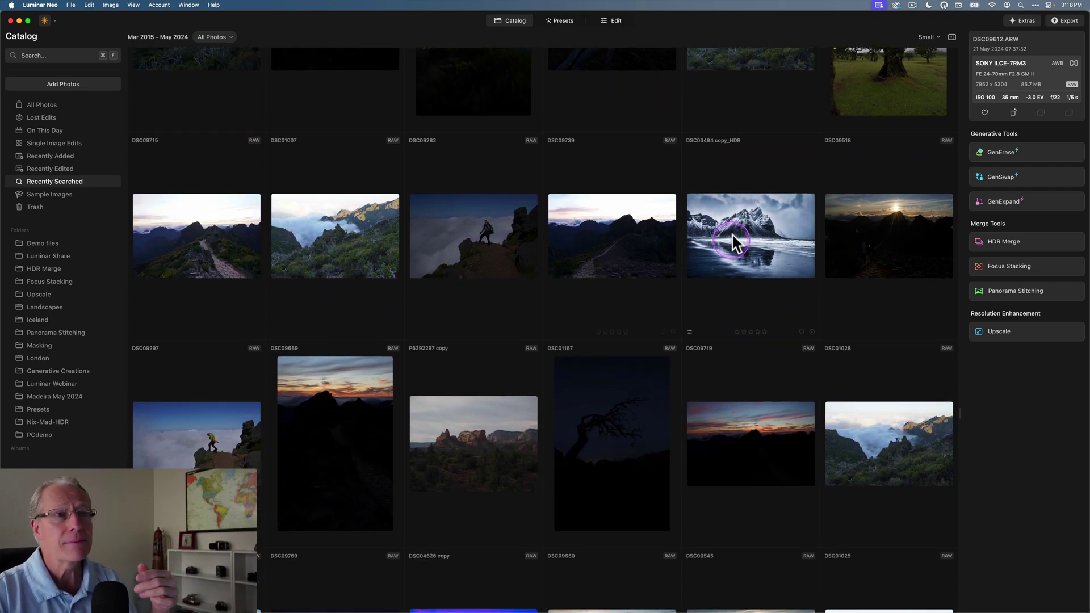
pyautogui.click(697, 269)
pyautogui.scroll(-3, 696, 267)
pyautogui.scroll(-3, 591, 278)
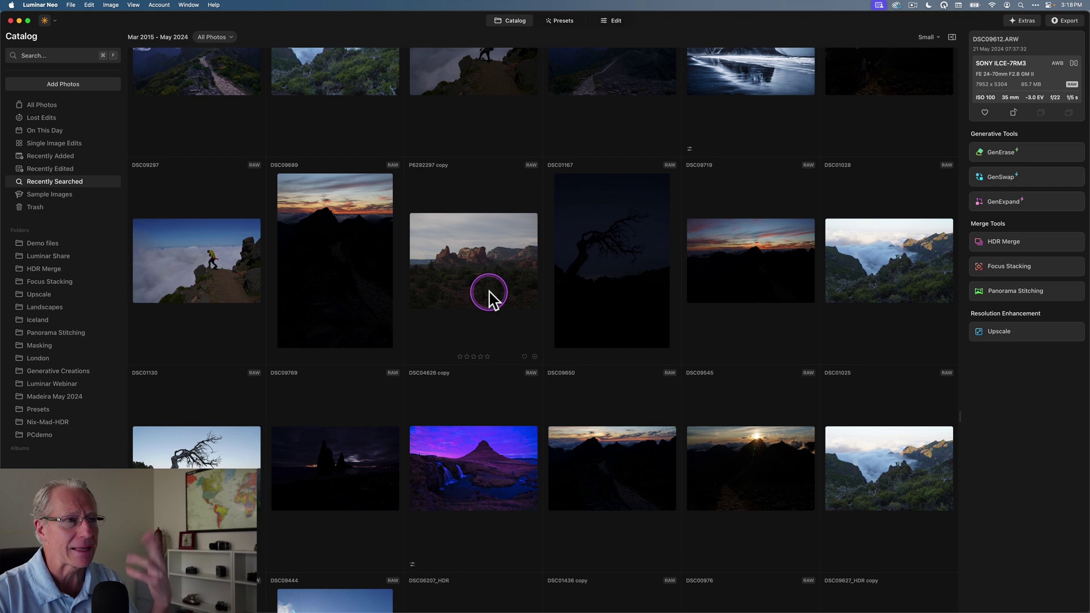
pyautogui.scroll(-3, 487, 323)
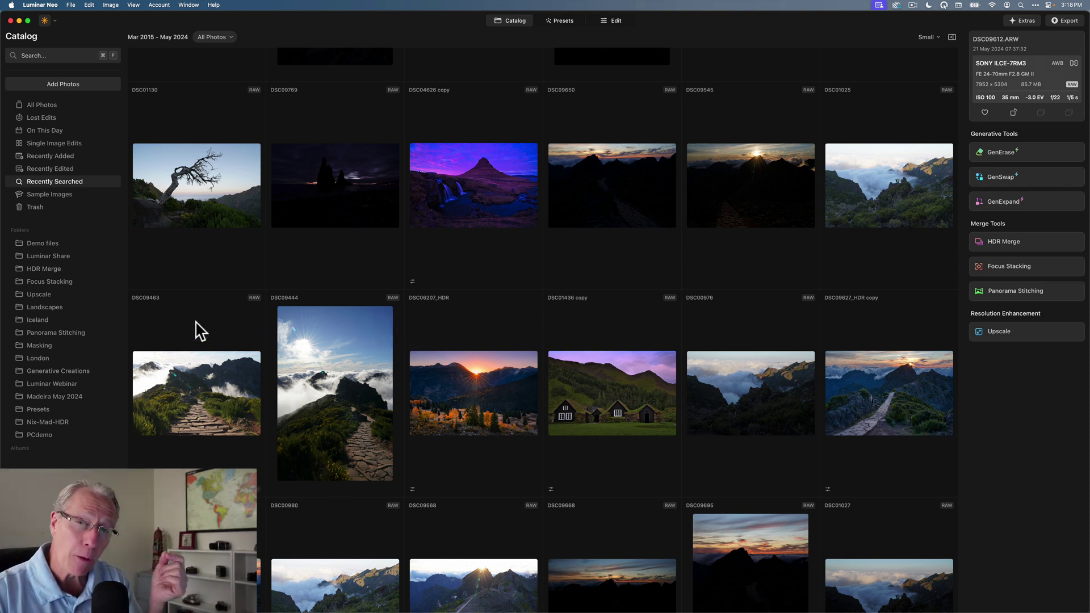
pyautogui.moveTo(34, 340)
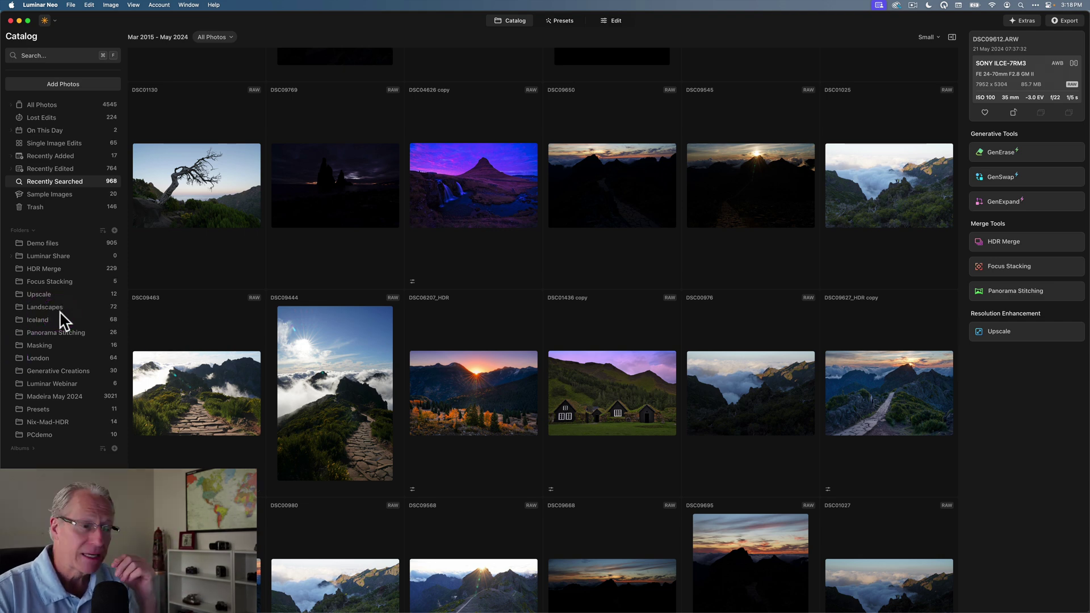
pyautogui.scroll(5, 200, 364)
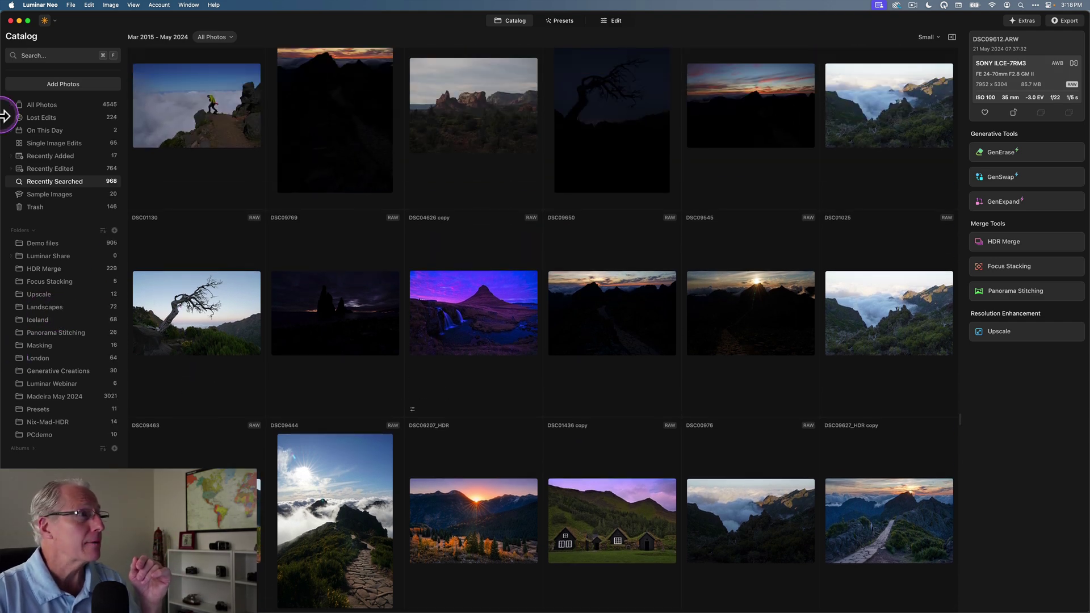
# - Open the PCdemo folder and switch thumbnails to Minimal View, then back to Detailed View
pyautogui.click(47, 436)
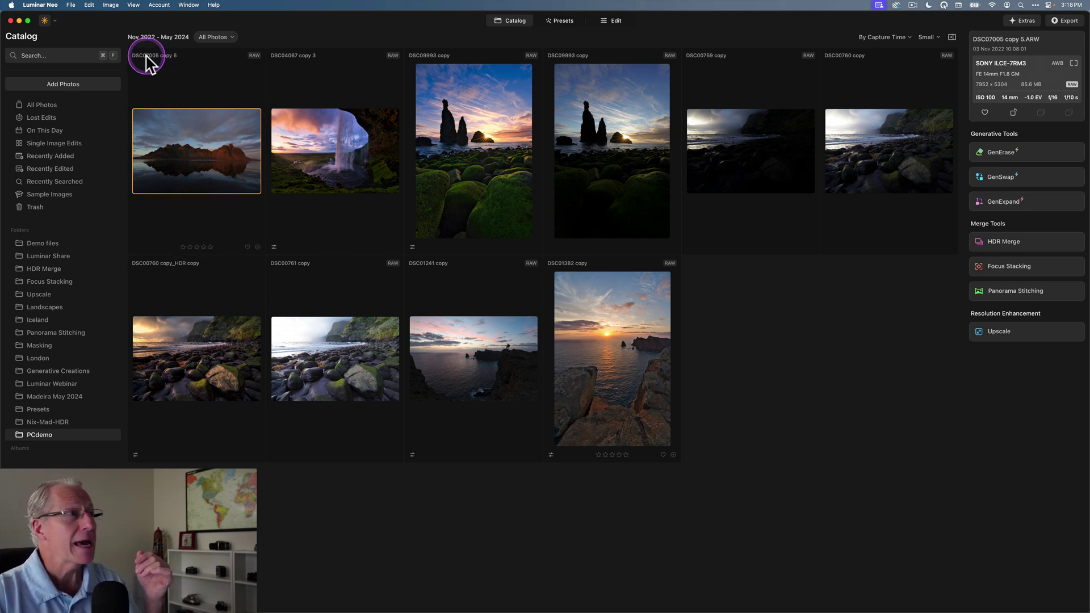
pyautogui.click(930, 37)
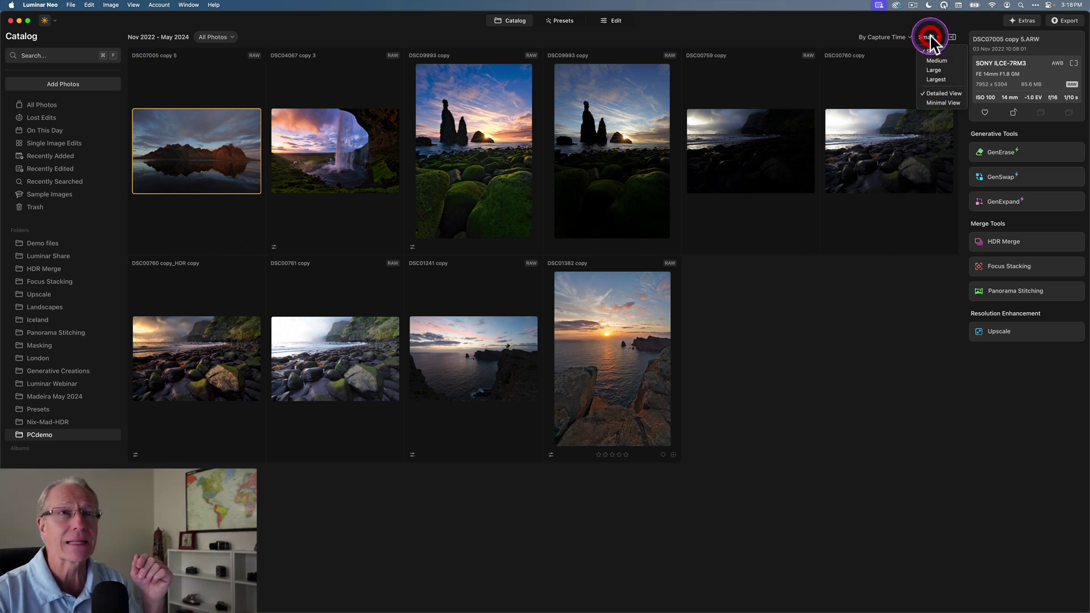
pyautogui.click(938, 100)
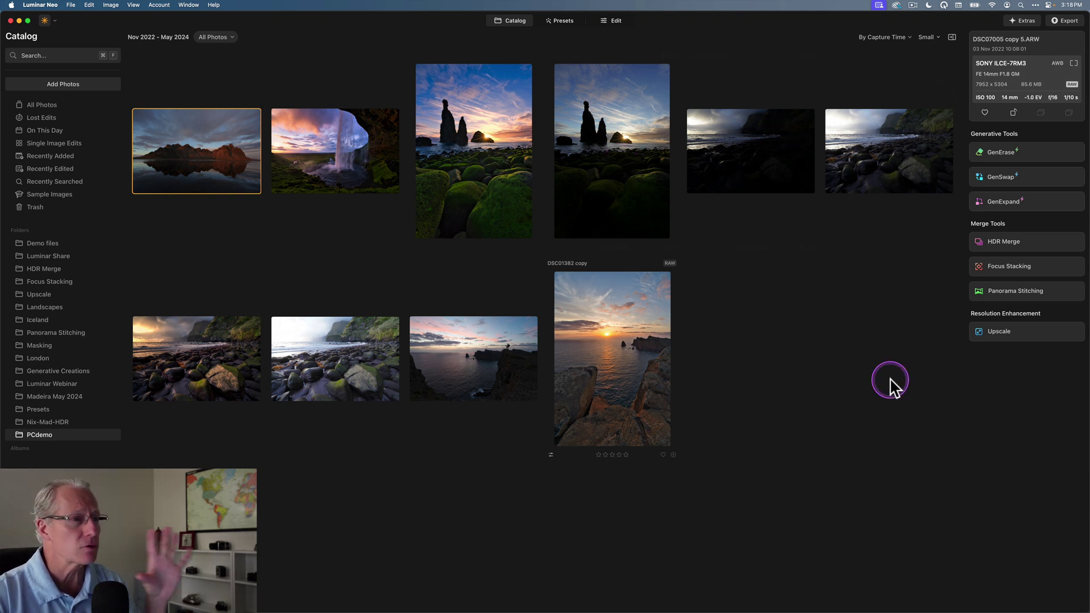
pyautogui.click(929, 37)
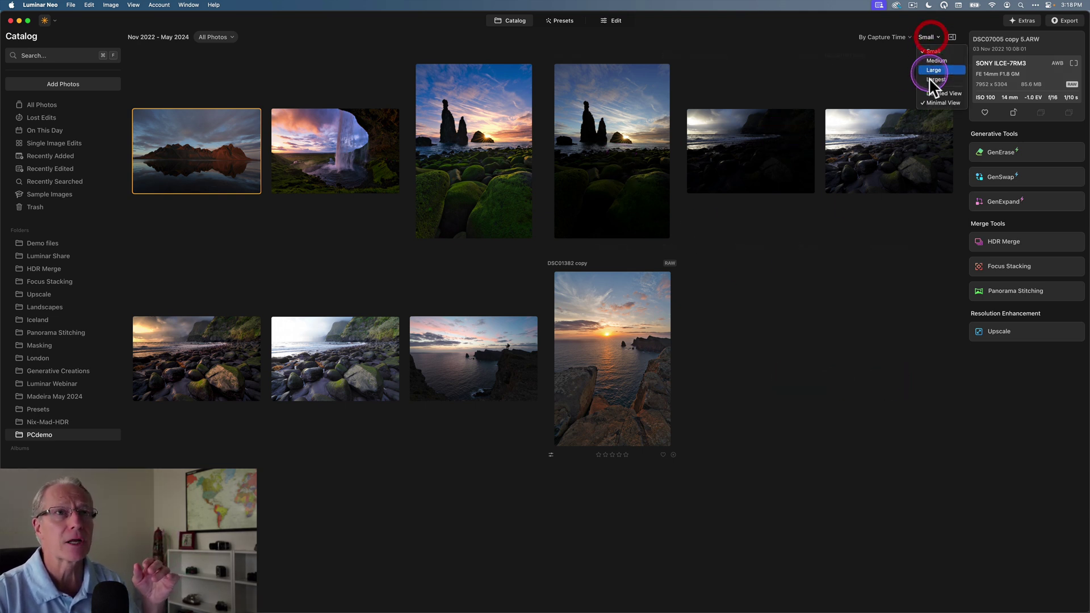
pyautogui.click(934, 93)
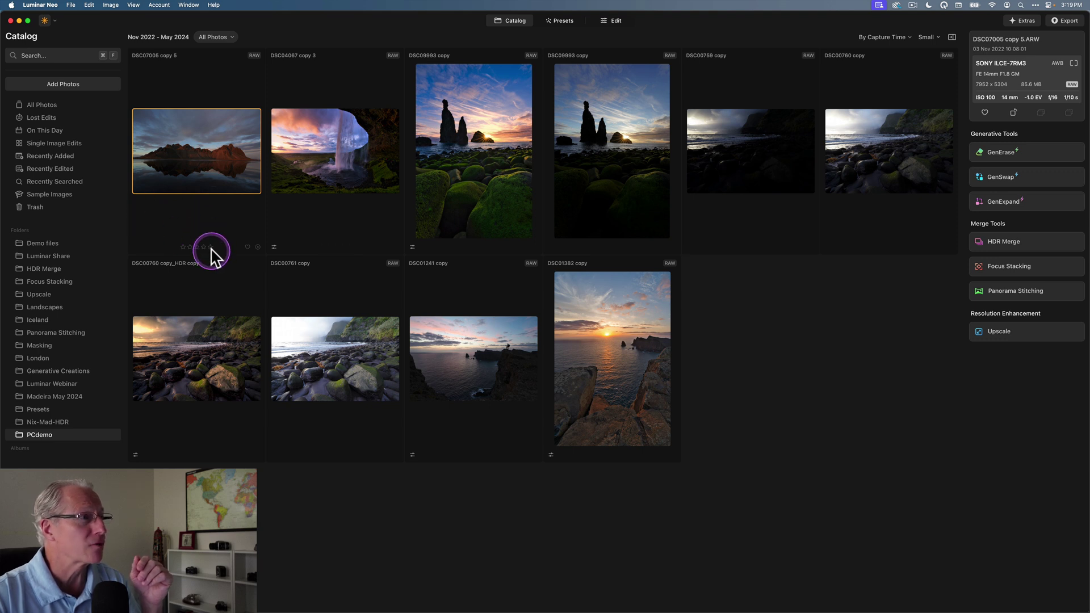
pyautogui.click(209, 247)
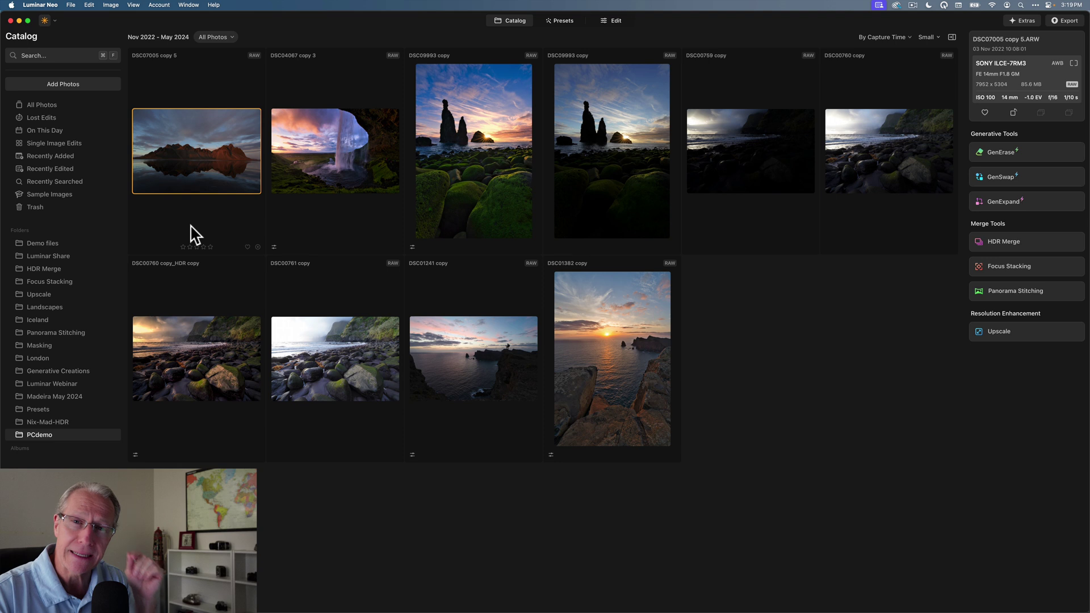
pyautogui.click(194, 168)
pyautogui.click(336, 154)
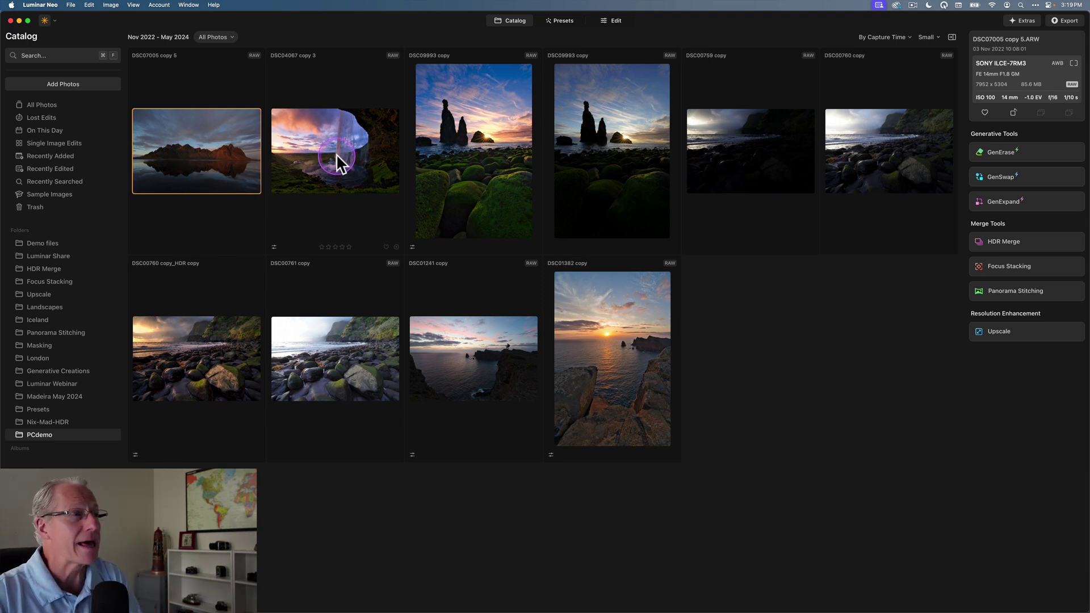
pyautogui.rightClick(336, 154)
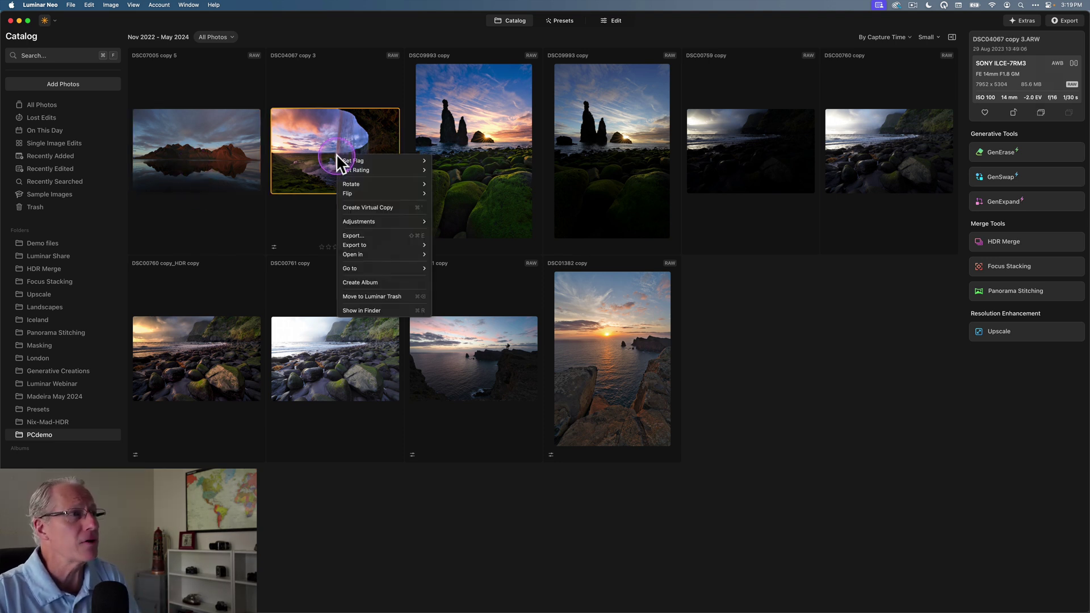
pyautogui.click(364, 169)
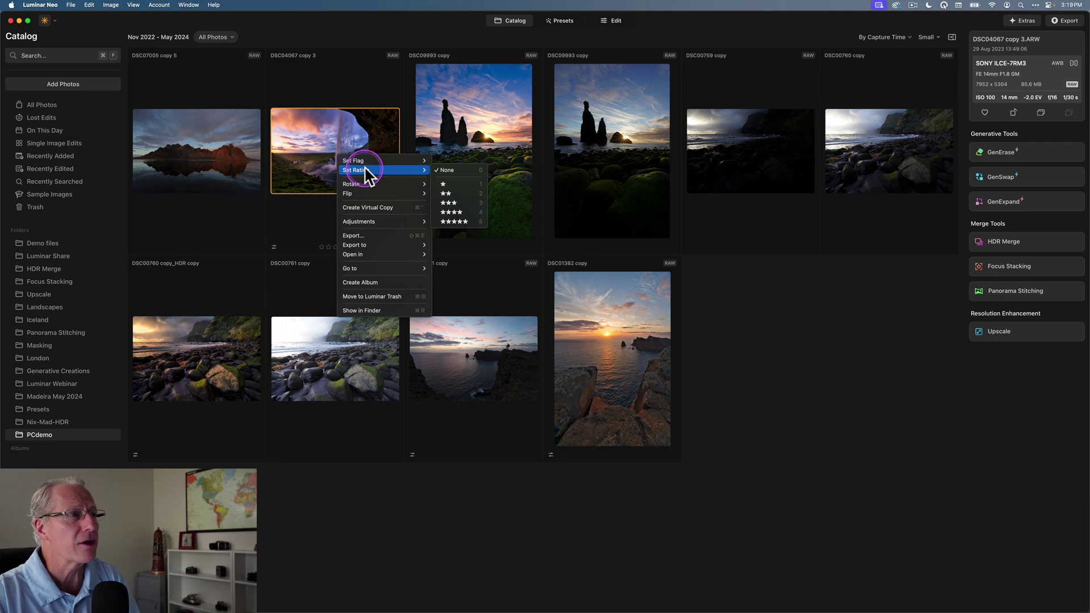
pyautogui.click(759, 352)
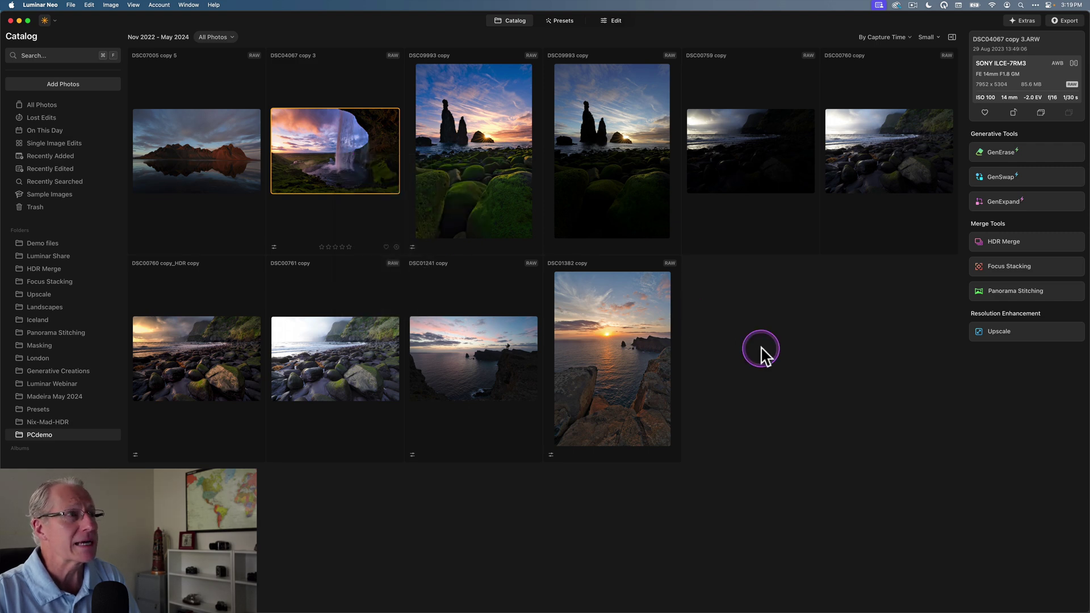
pyautogui.click(605, 23)
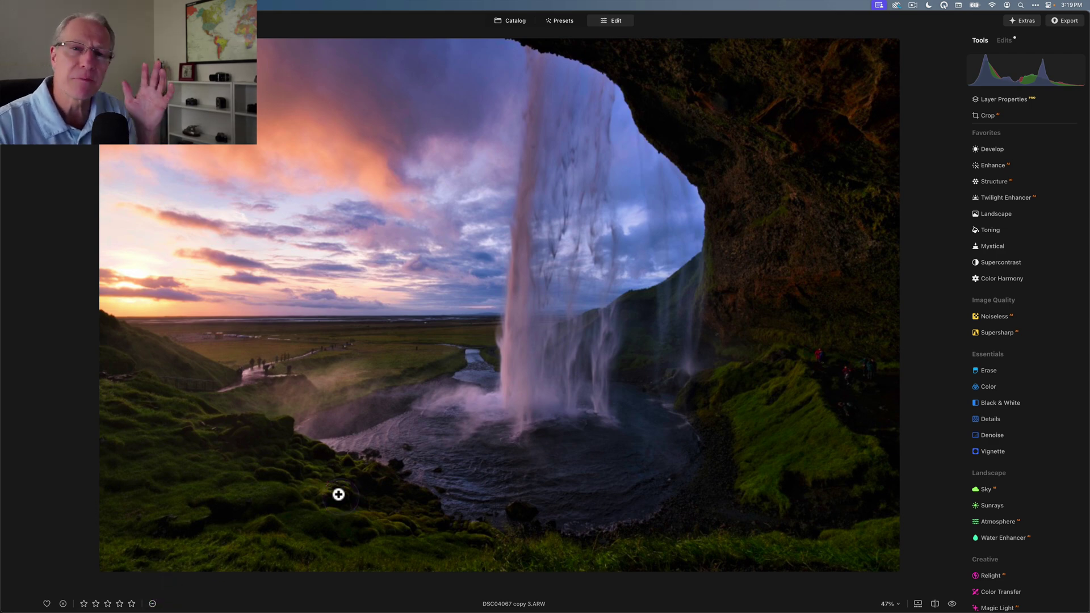
pyautogui.click(509, 21)
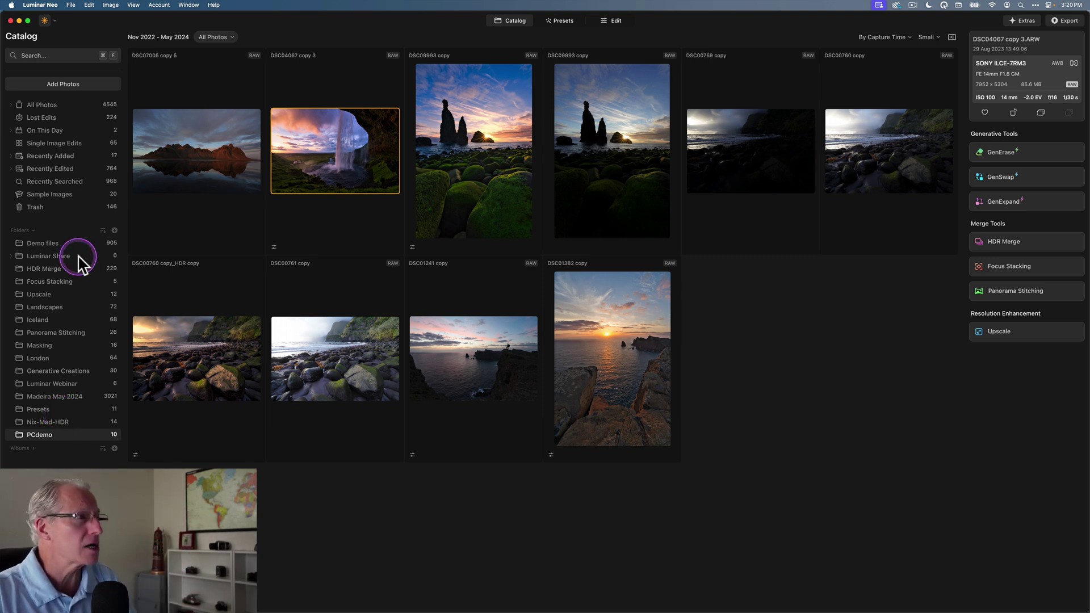
# - Try sorting the folders by Custom Order, then by Photo Count
pyautogui.click(103, 231)
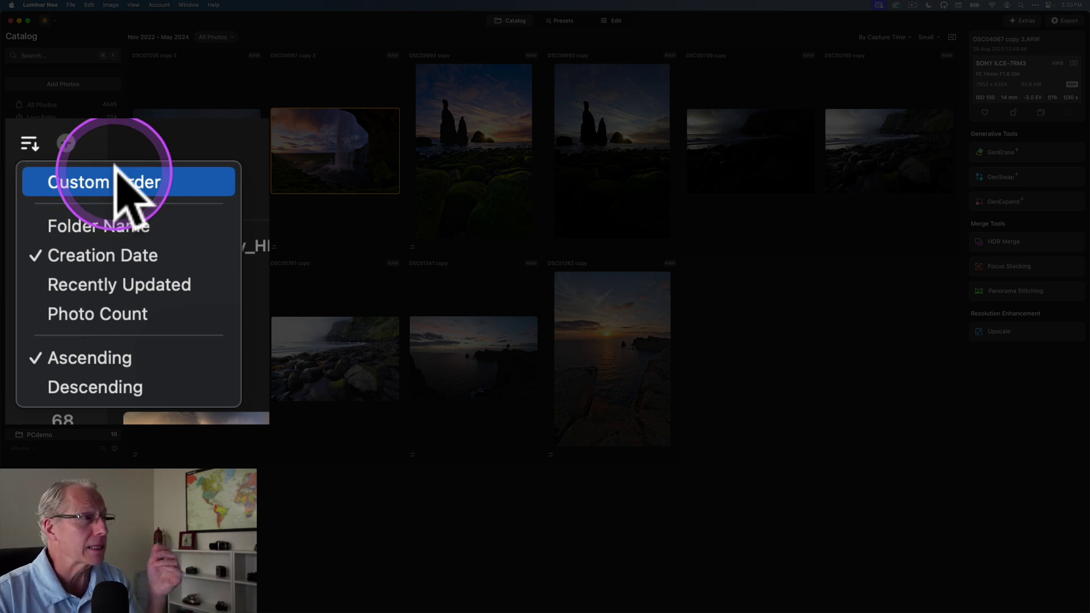
pyautogui.click(129, 254)
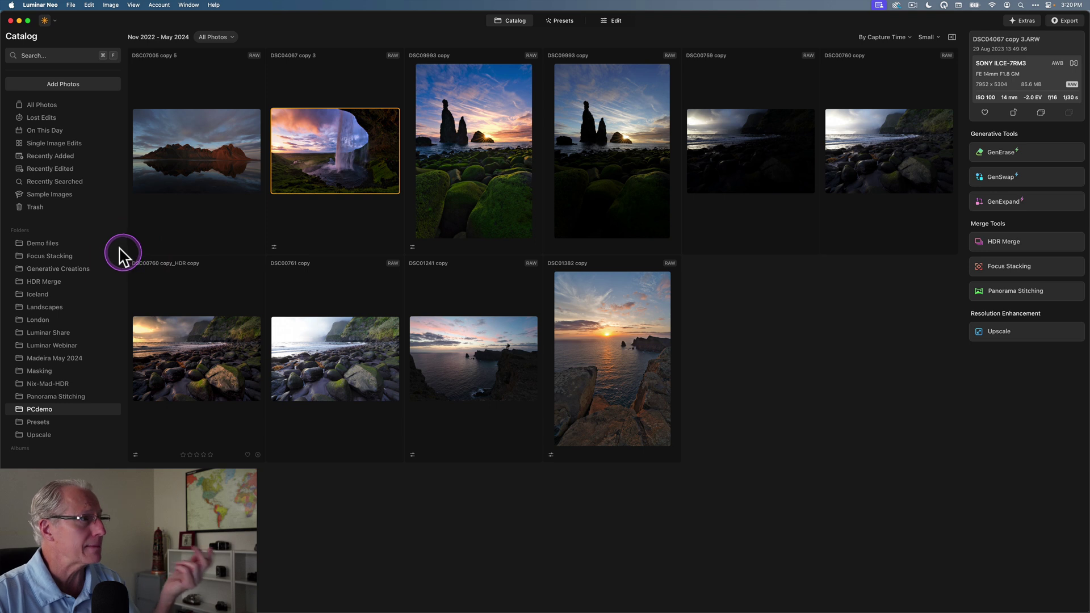
pyautogui.click(102, 230)
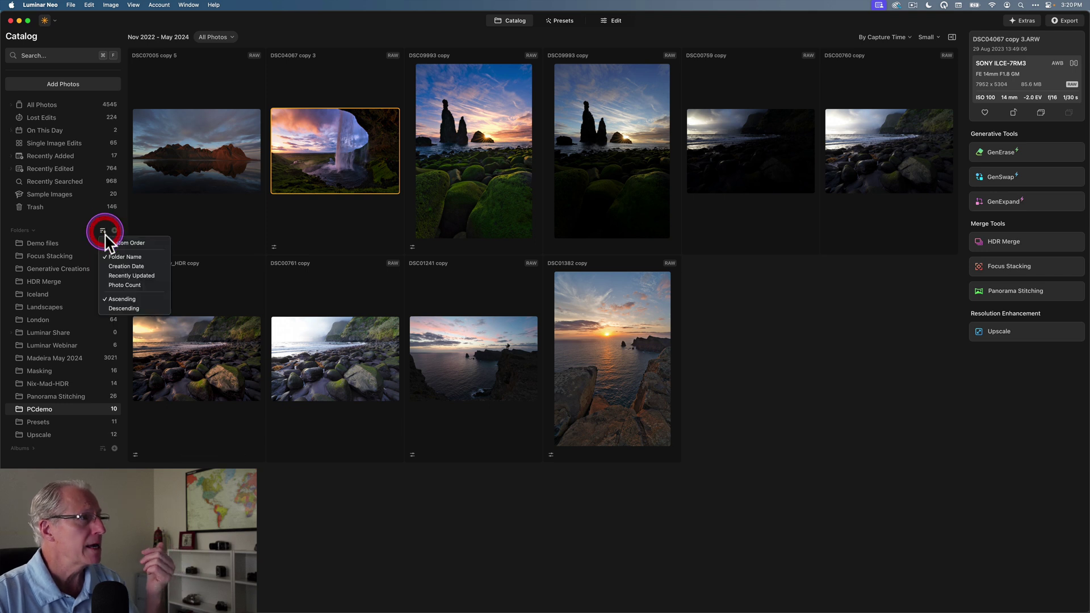
pyautogui.click(124, 285)
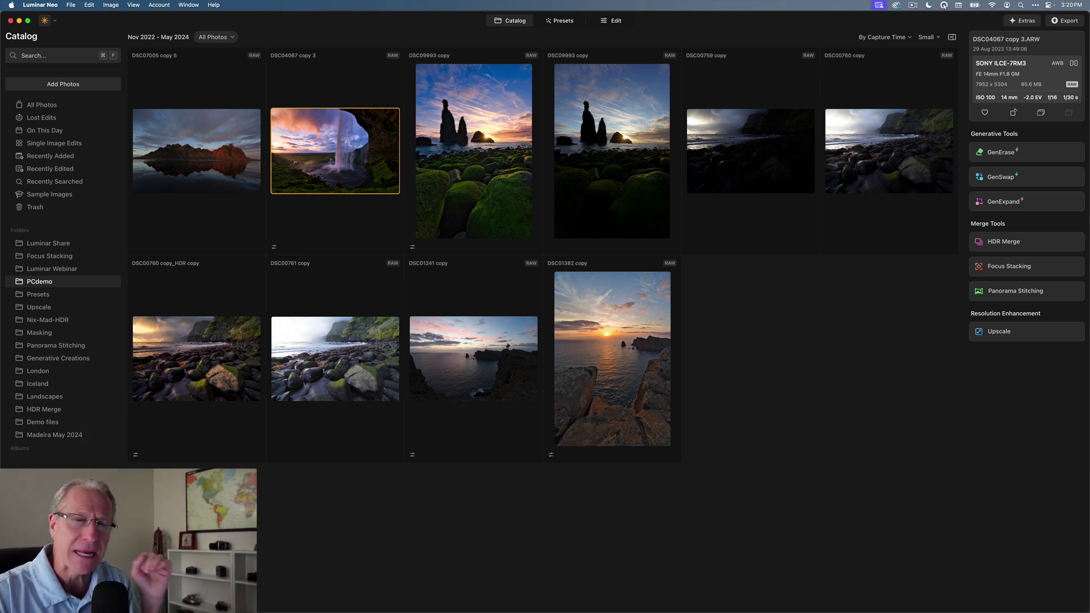
# - In Custom Order, move Presets above Panorama Stitching and HDR Merge below Upscale, then sort by Creation Date
pyautogui.click(103, 231)
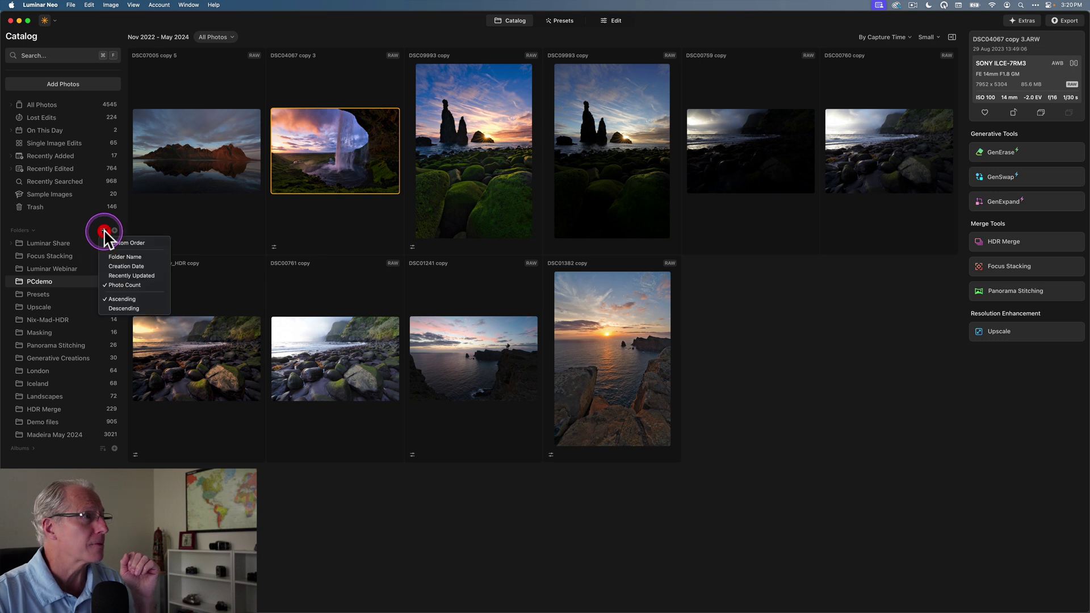
pyautogui.click(118, 243)
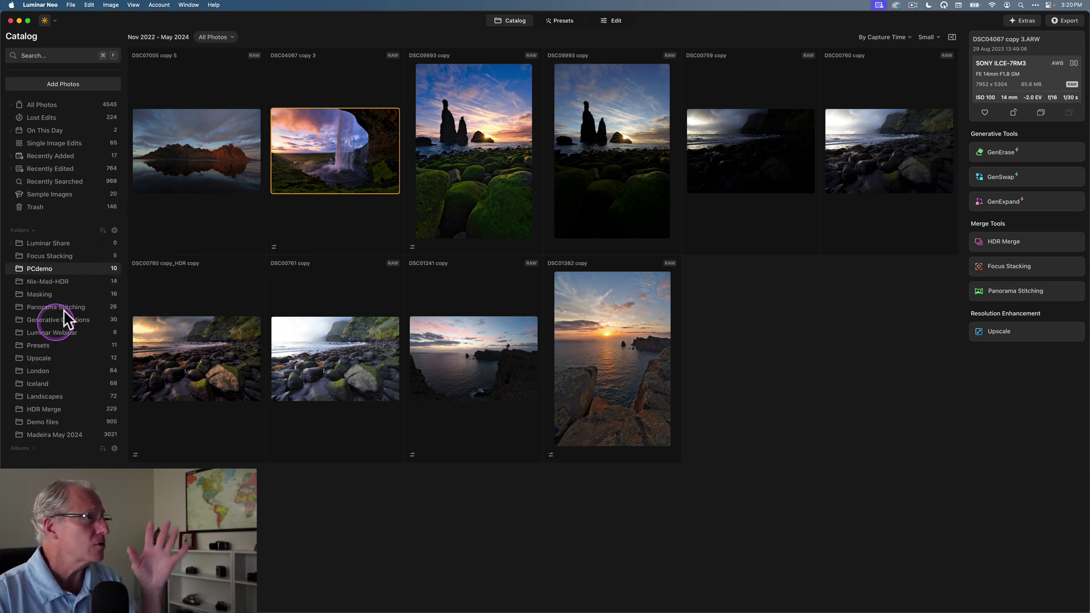
pyautogui.moveTo(33, 347); pyautogui.dragTo(34, 299)
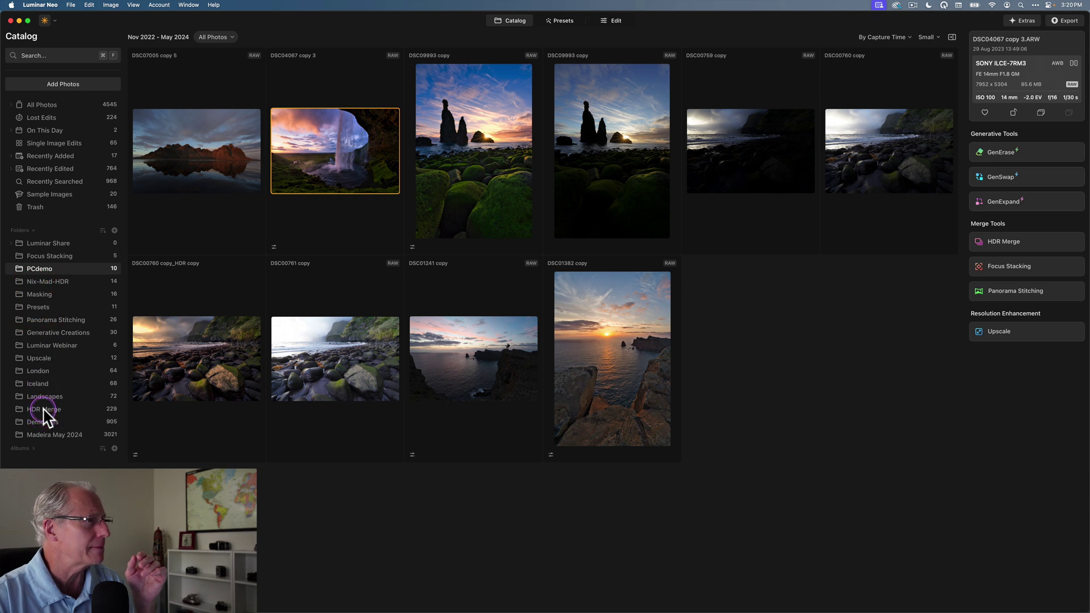
pyautogui.moveTo(44, 409); pyautogui.dragTo(44, 366)
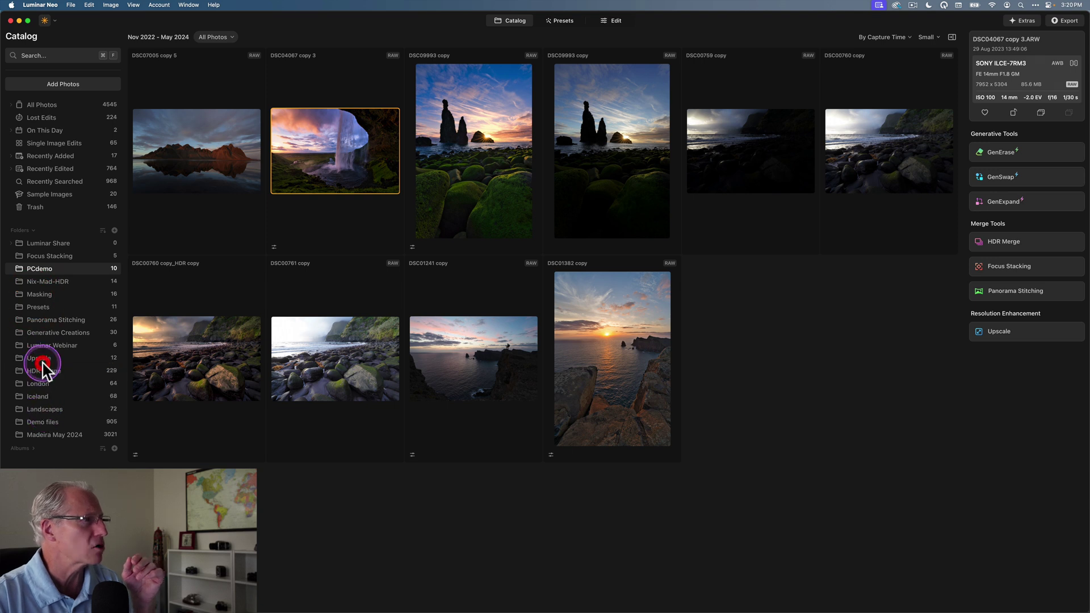
pyautogui.click(102, 232)
pyautogui.click(125, 266)
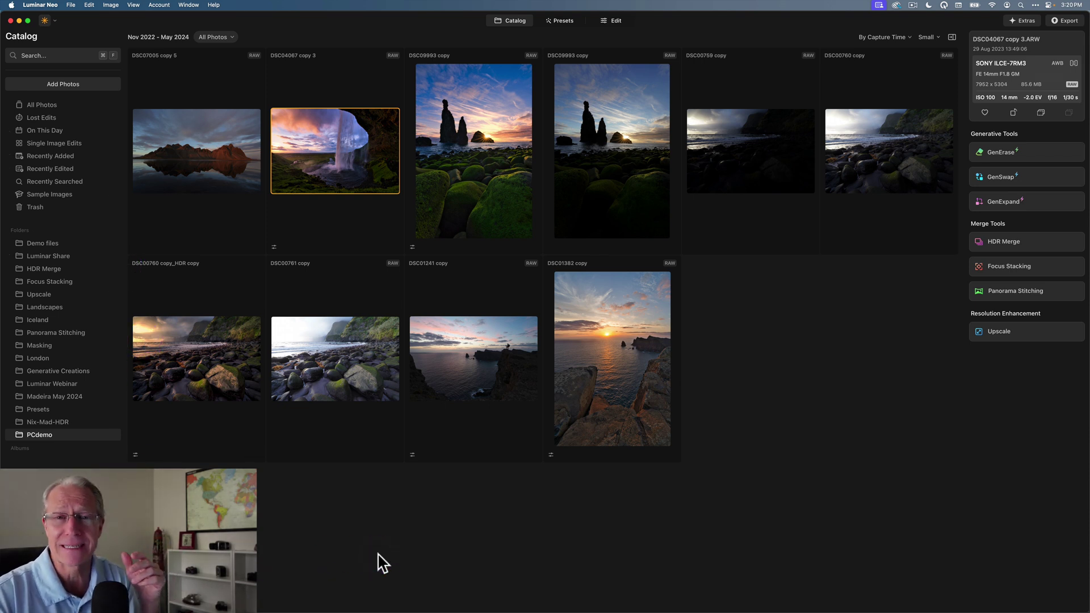
pyautogui.click(216, 37)
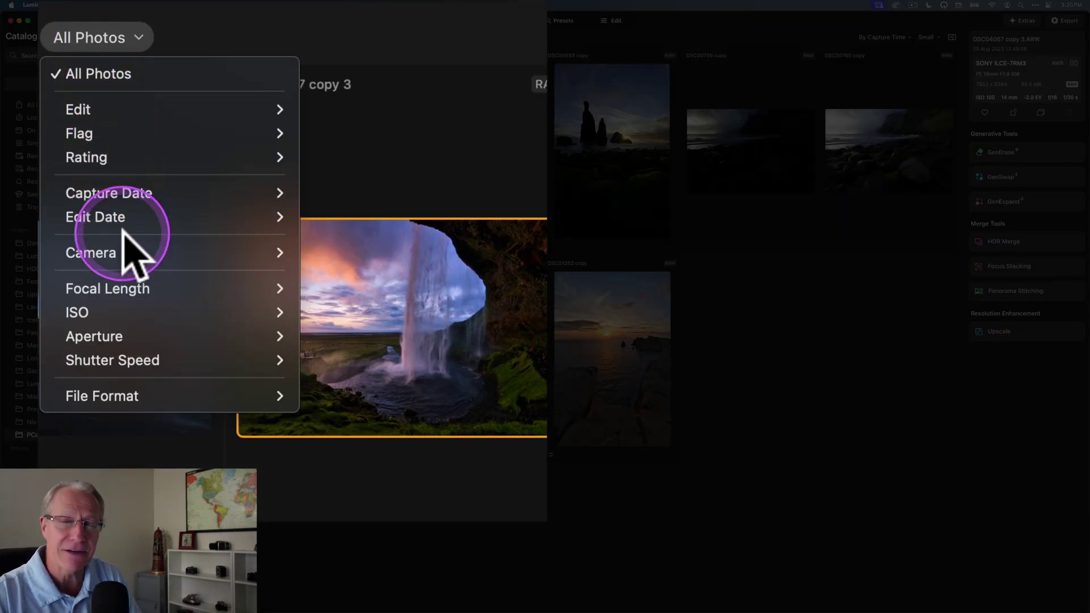
pyautogui.moveTo(103, 193)
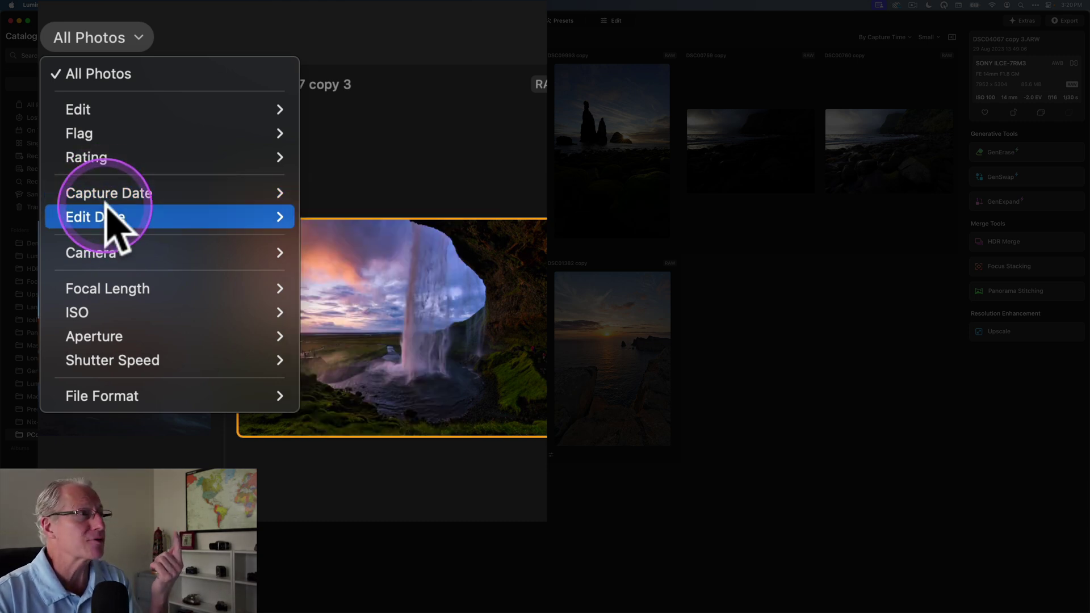
pyautogui.moveTo(113, 246)
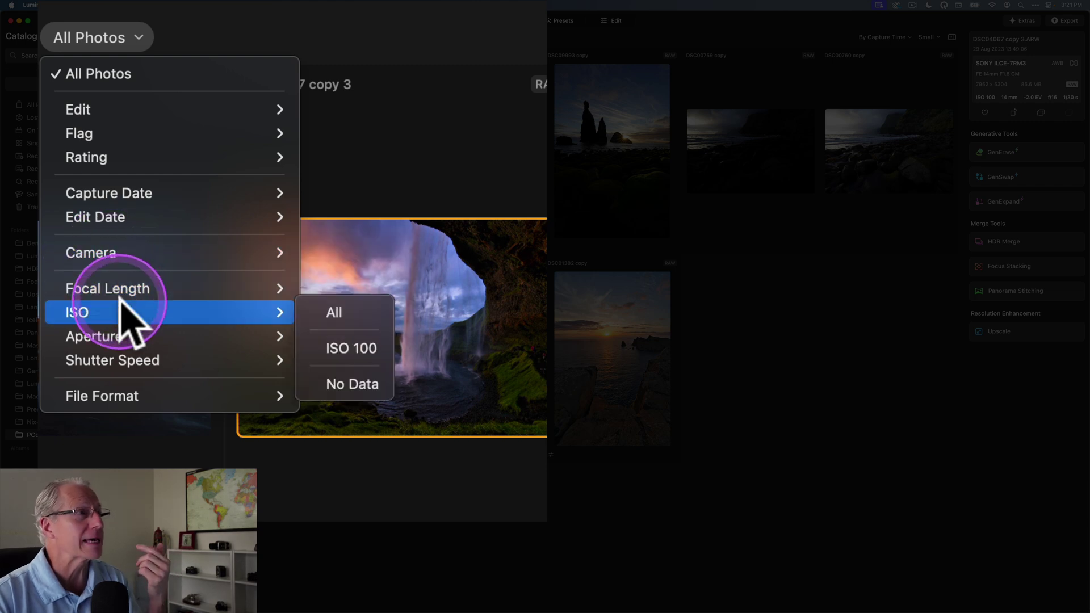
pyautogui.moveTo(122, 326)
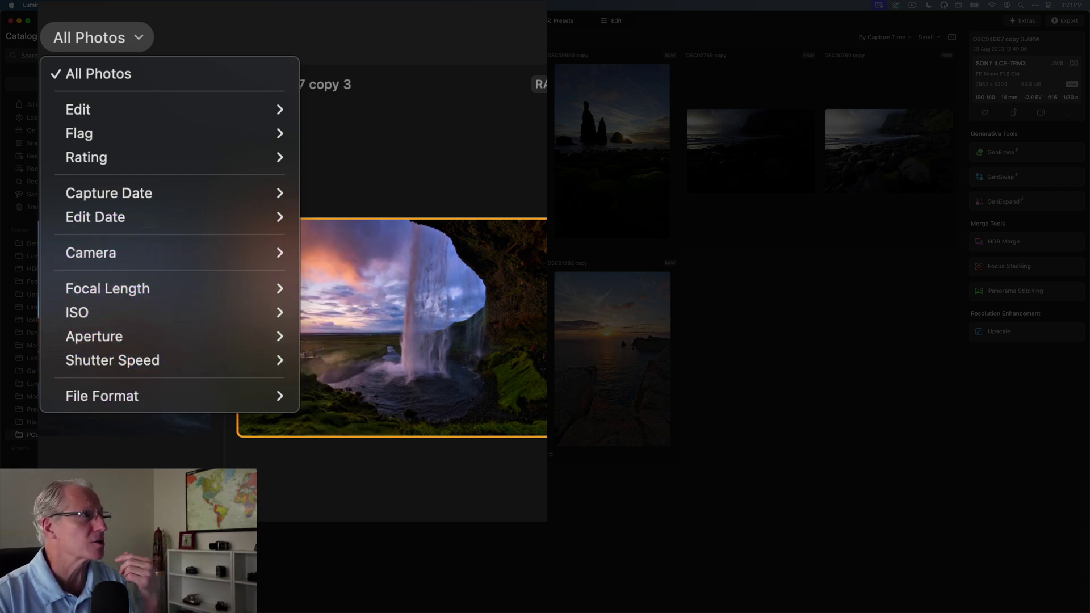
pyautogui.click(58, 107)
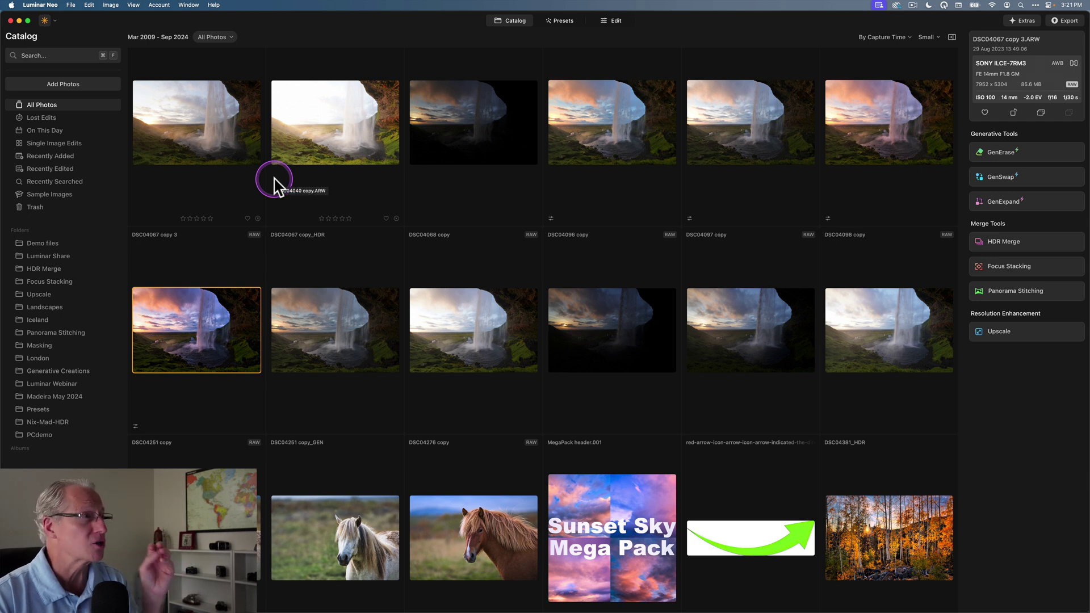
pyautogui.click(215, 37)
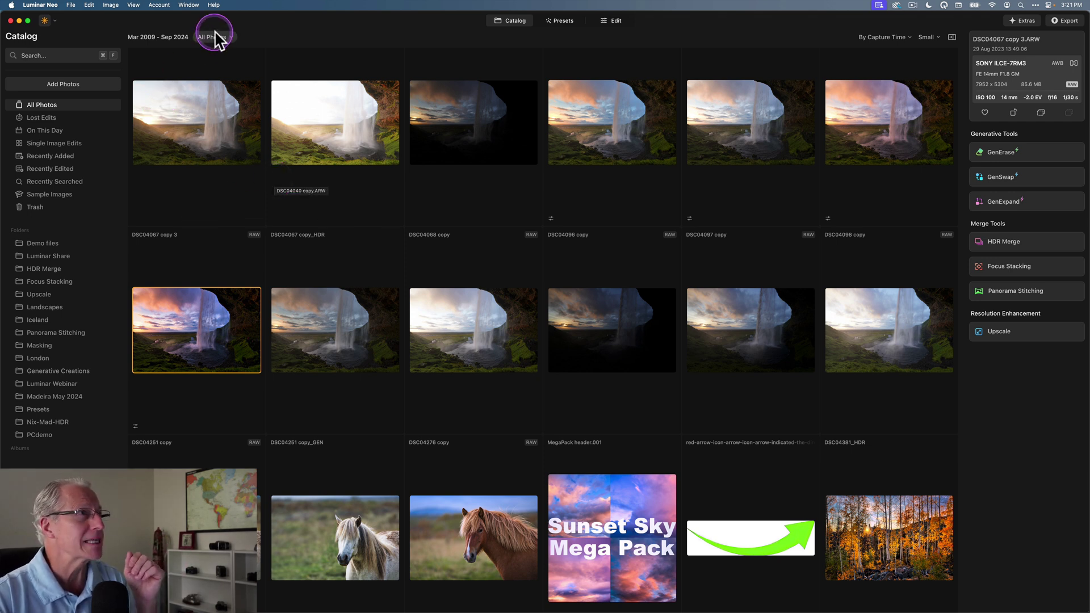
pyautogui.click(235, 120)
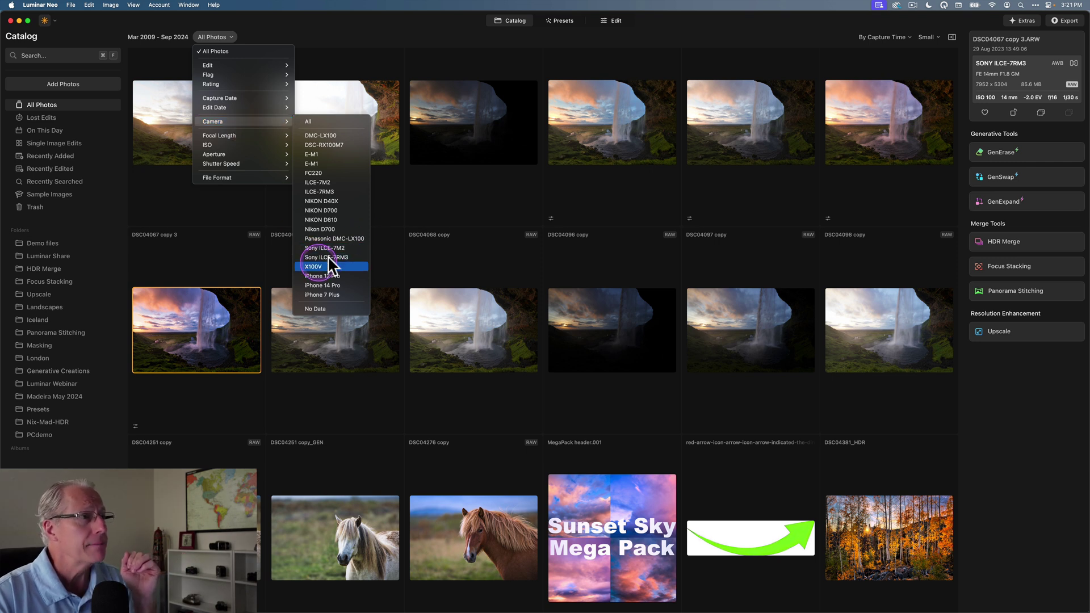
pyautogui.click(304, 258)
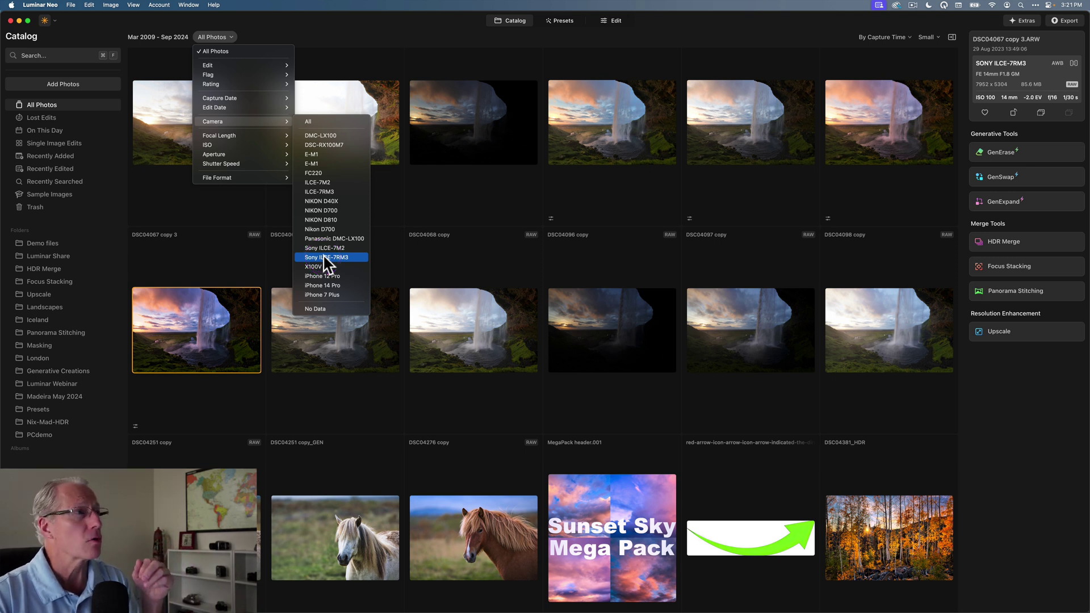
pyautogui.click(258, 122)
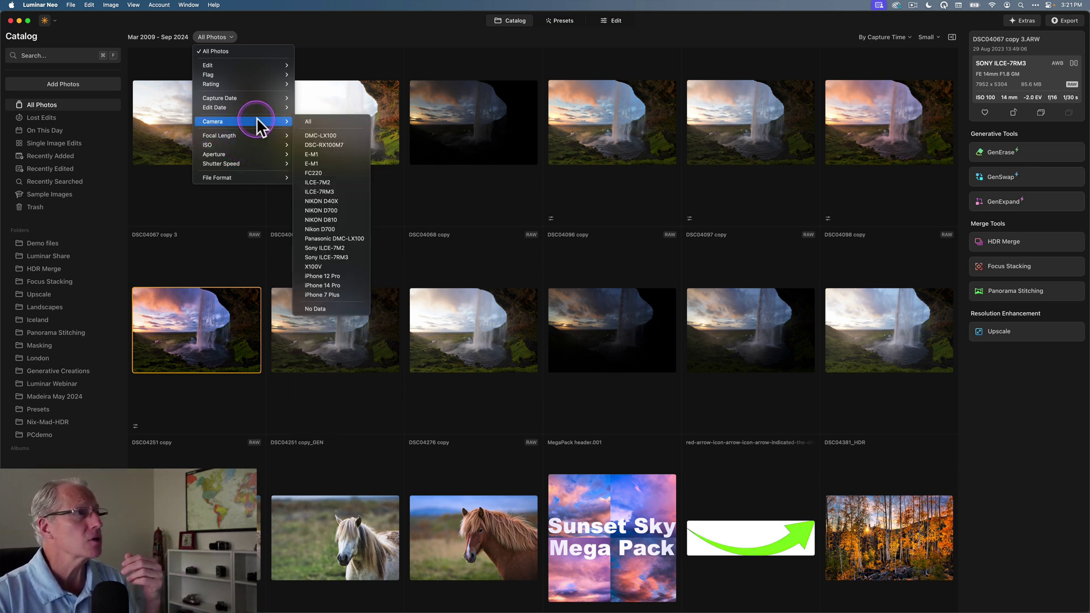
pyautogui.click(338, 257)
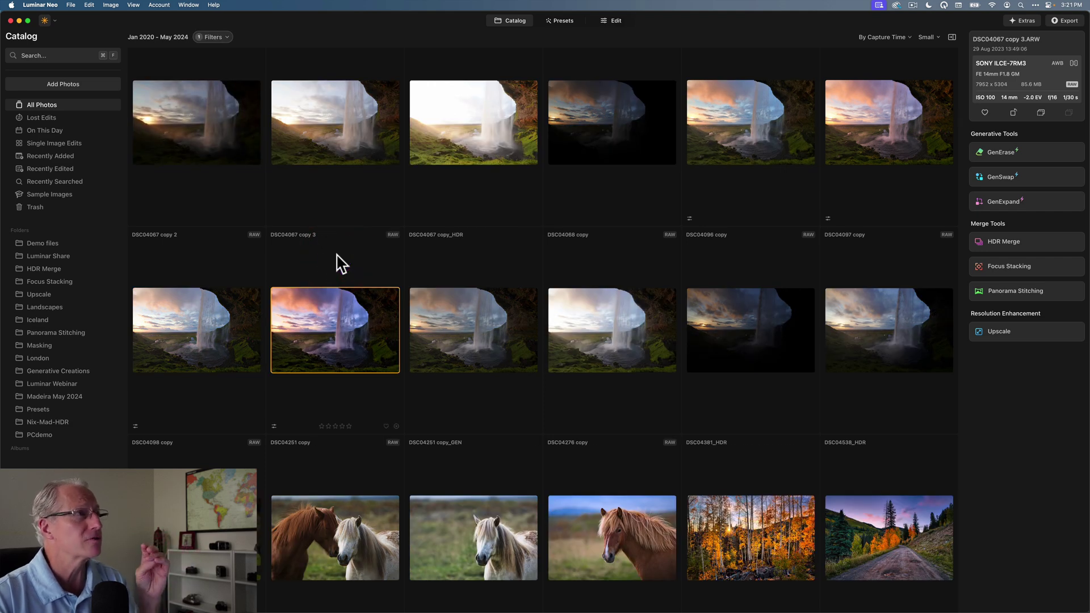
pyautogui.click(218, 38)
pyautogui.click(233, 136)
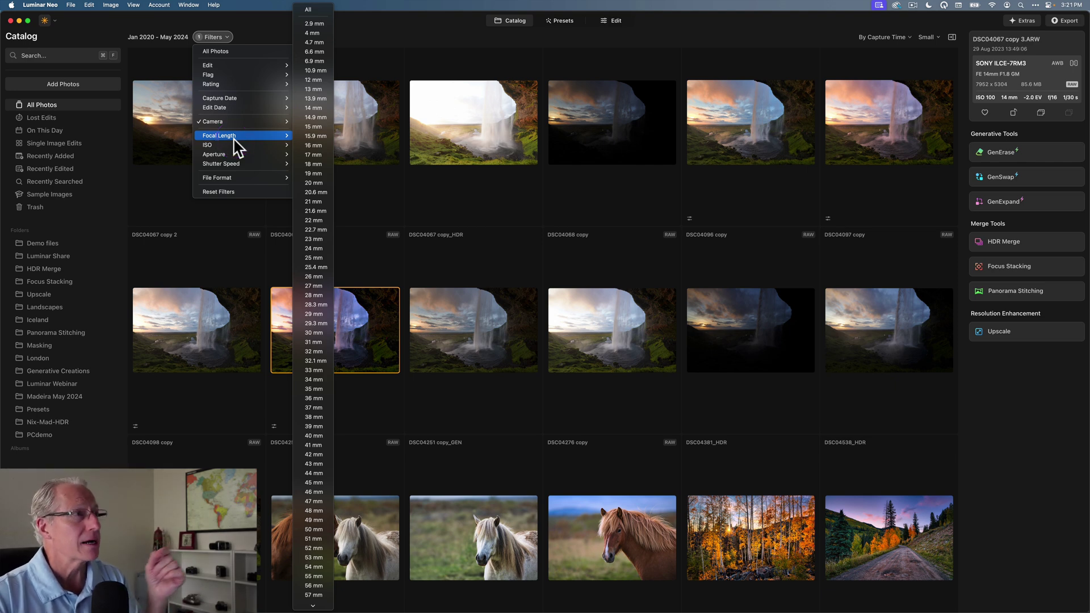
pyautogui.click(322, 249)
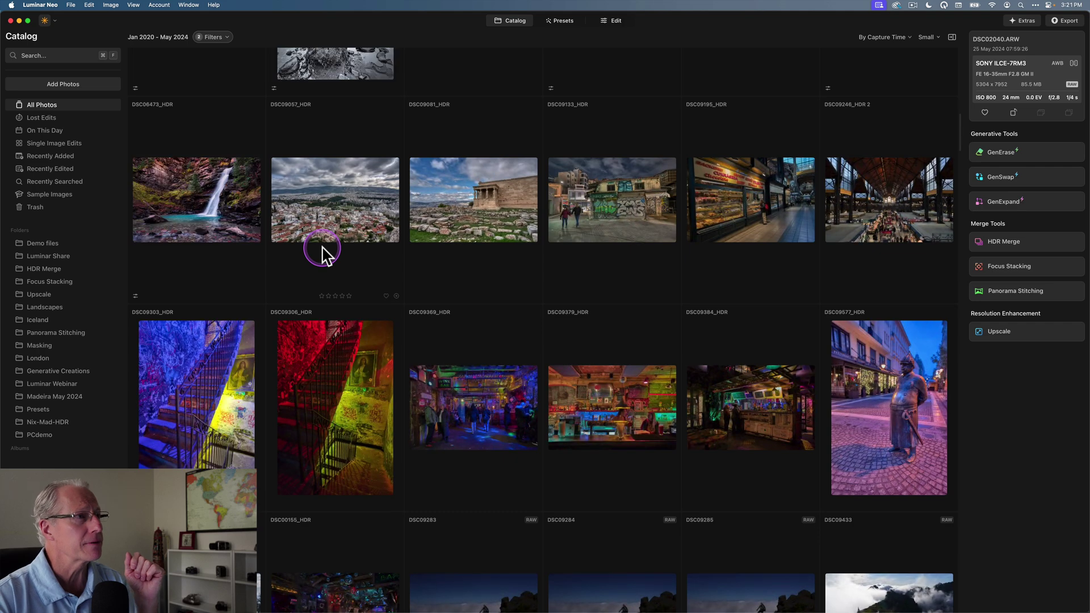
pyautogui.scroll(7, 324, 253)
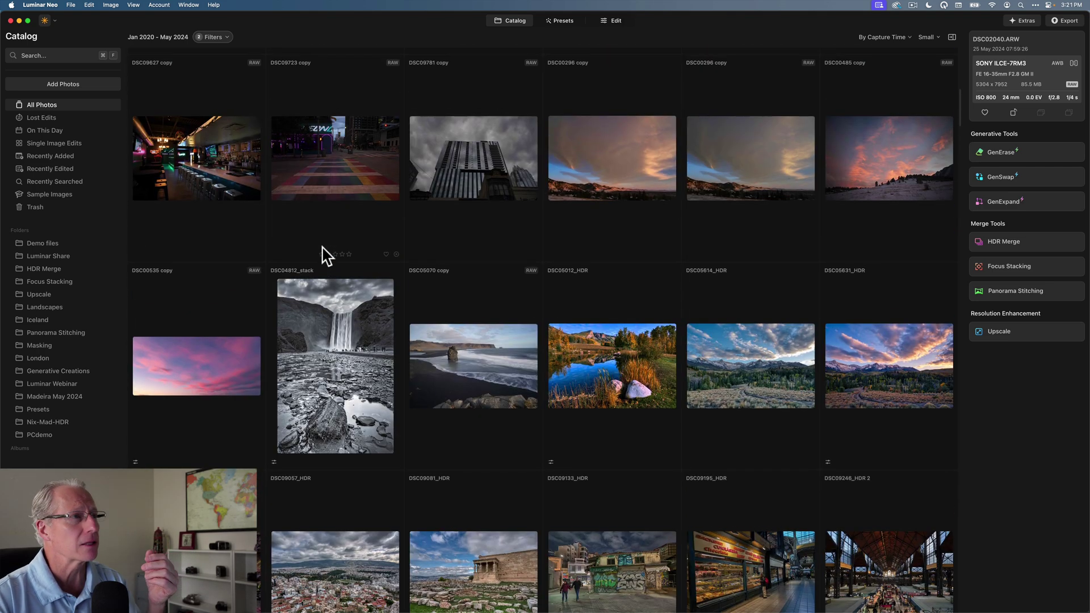
pyautogui.scroll(3, 322, 255)
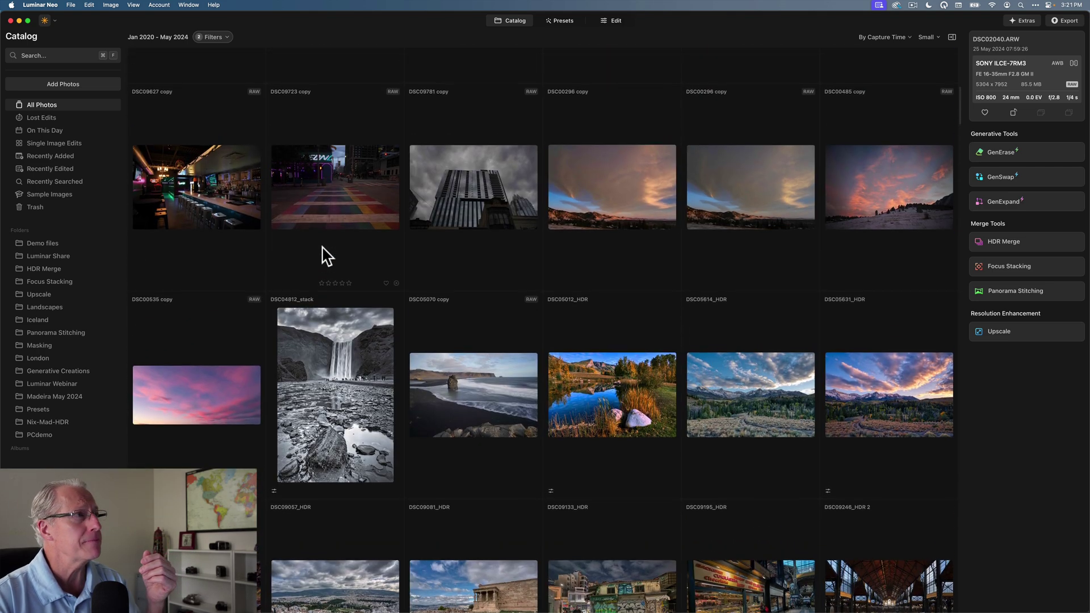
pyautogui.click(206, 37)
pyautogui.click(223, 155)
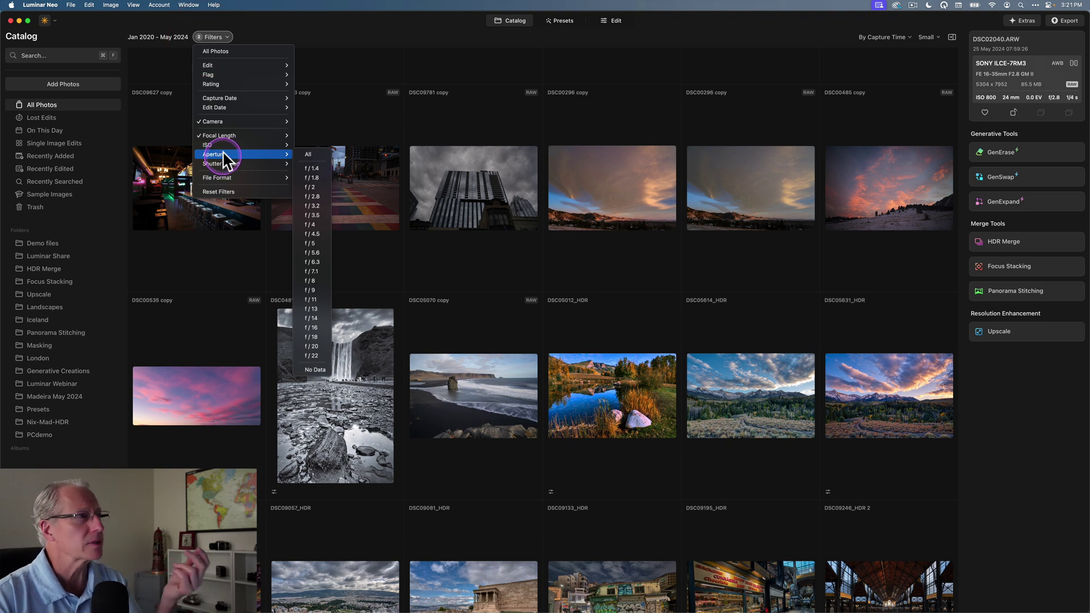
pyautogui.click(225, 145)
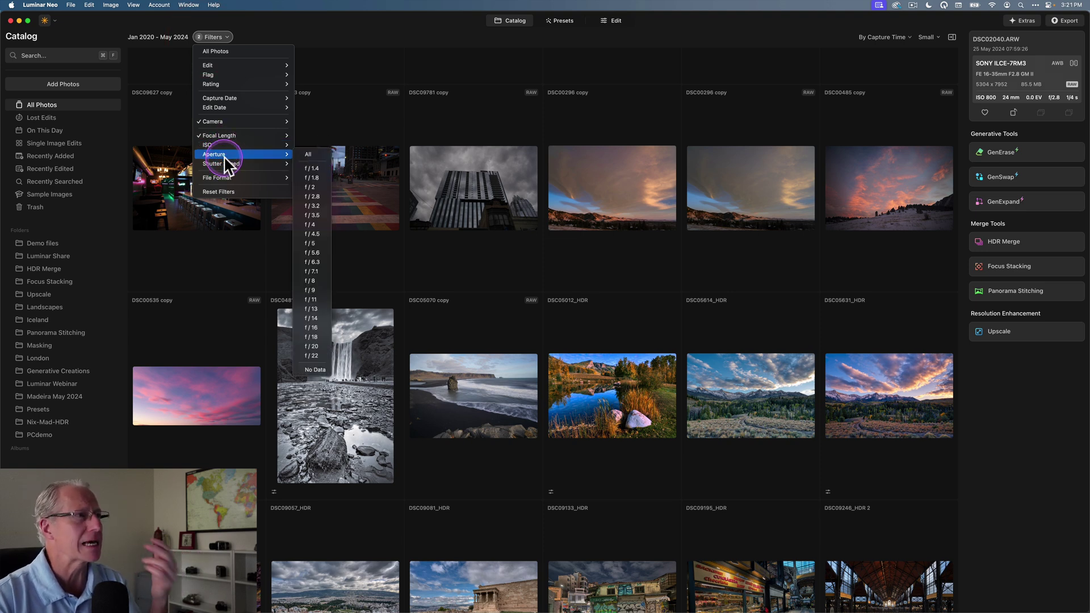
pyautogui.click(225, 191)
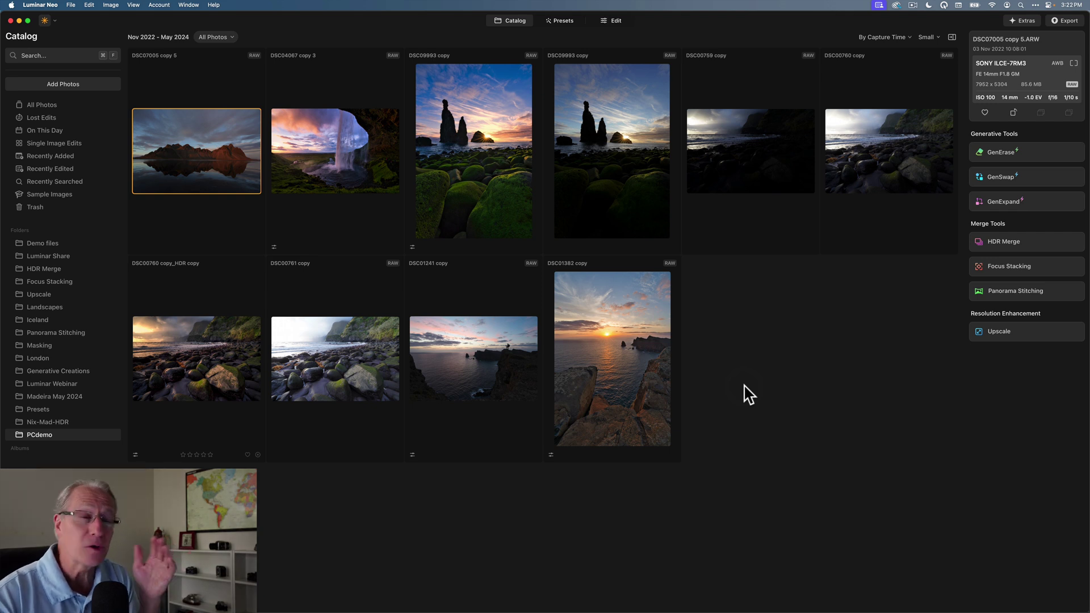
# - Create a virtual copy of the sea-stack sunset photo DSC09993 copy from its right-click menu
pyautogui.click(482, 131)
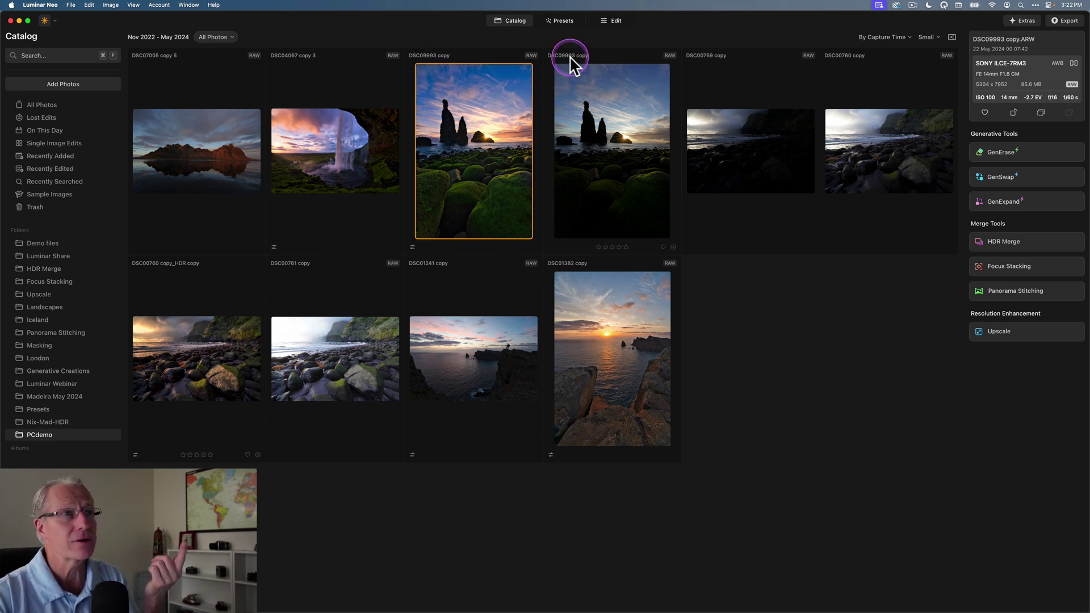
pyautogui.rightClick(499, 170)
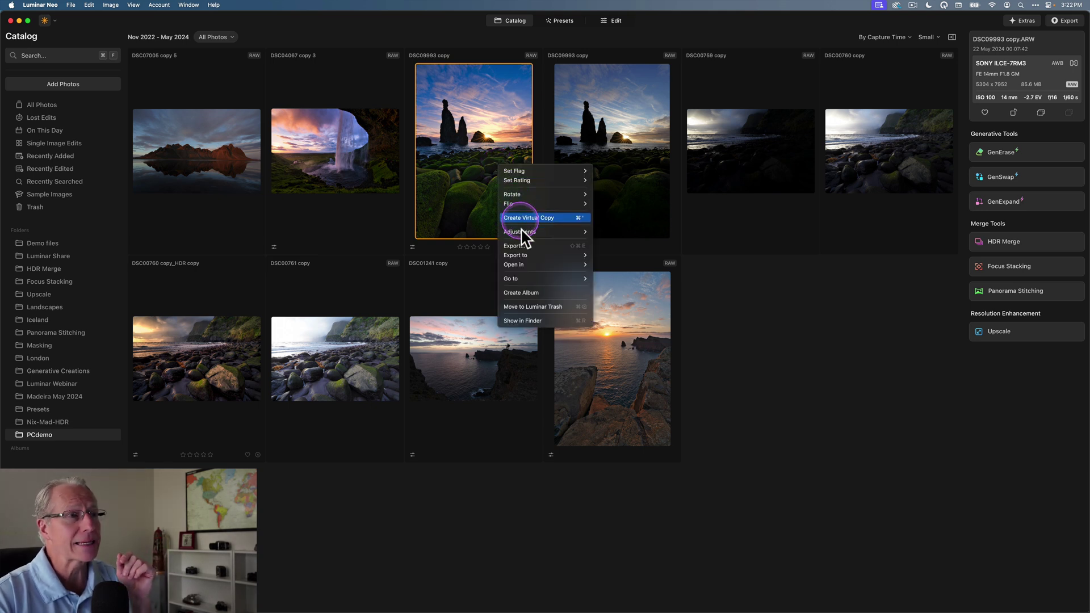
pyautogui.moveTo(523, 266)
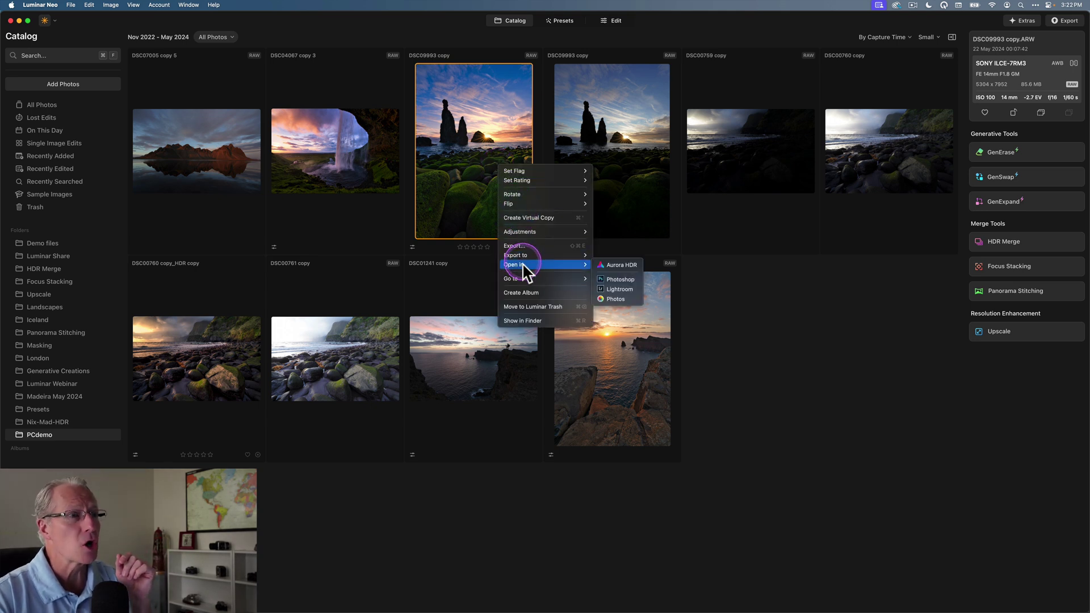
pyautogui.click(452, 138)
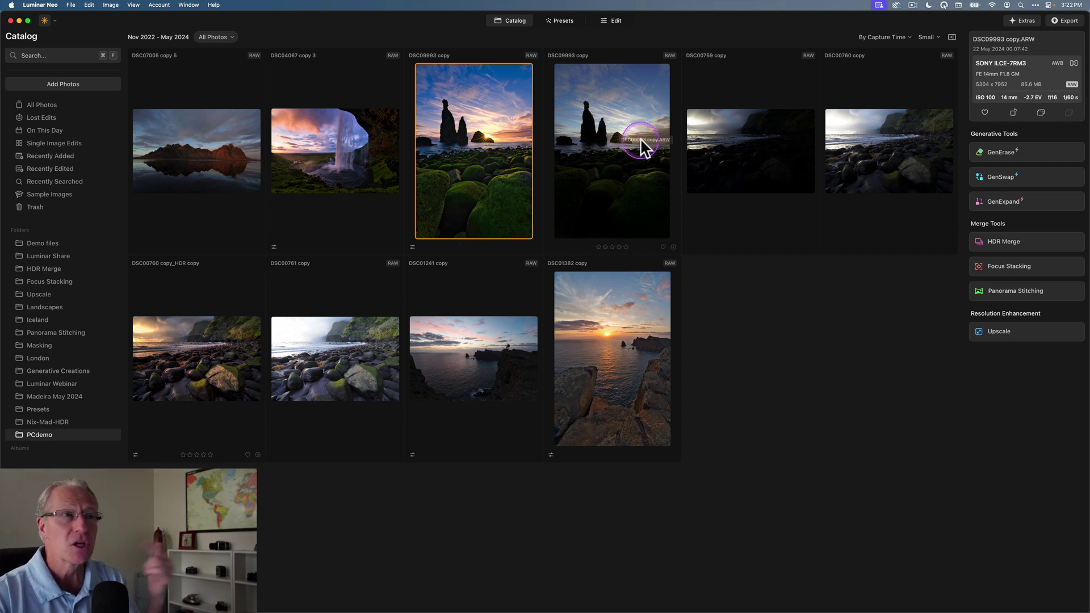
pyautogui.rightClick(482, 119)
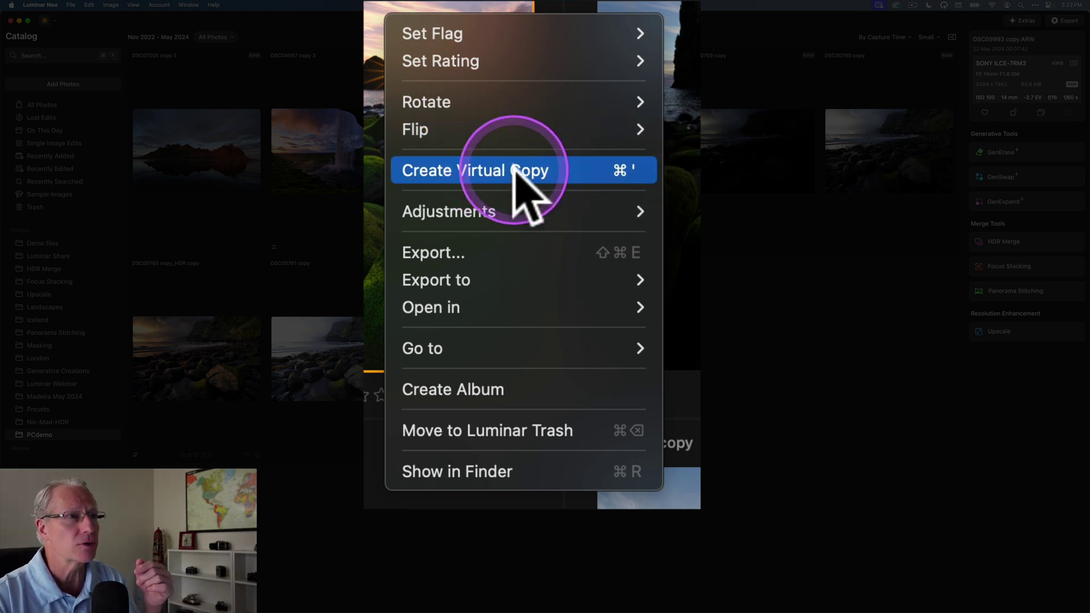
pyautogui.click(514, 170)
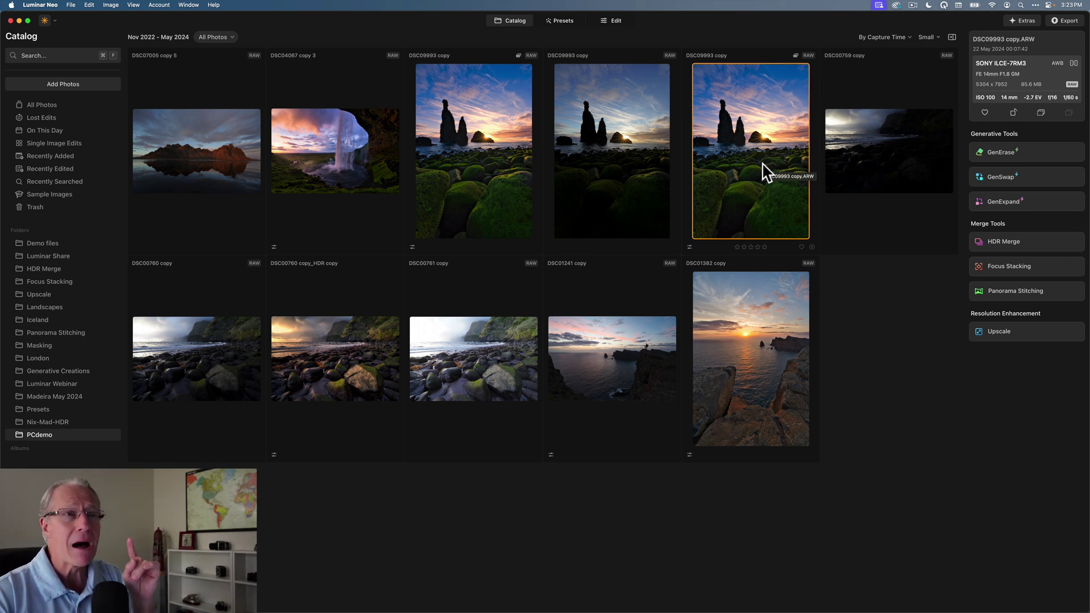
# - Apply Adjustments > Revert to Original to the new virtual copy and compare it with the other dark copy
pyautogui.click(758, 155)
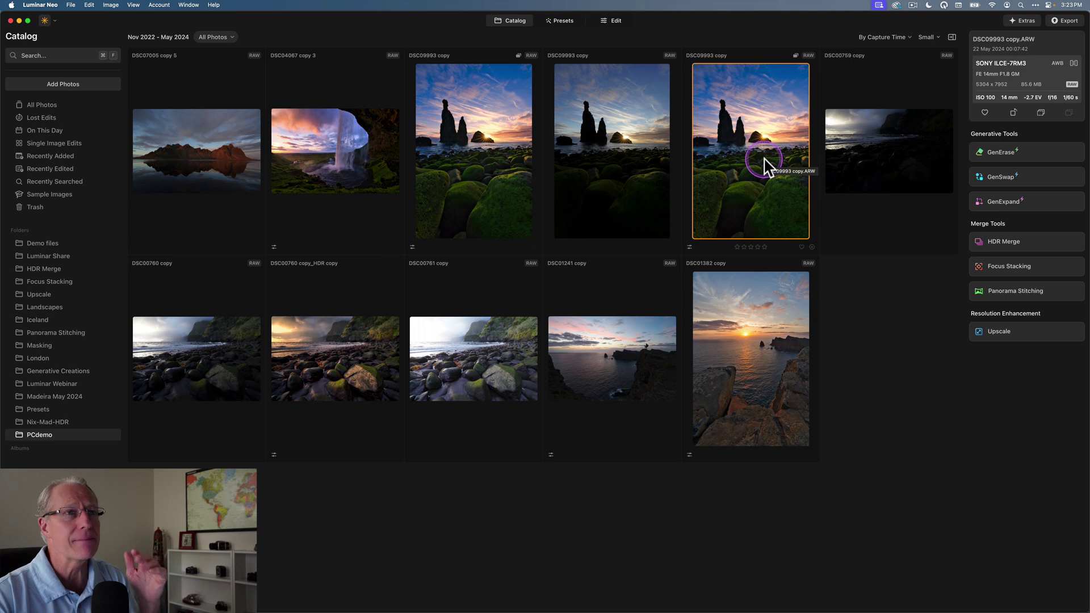
pyautogui.rightClick(759, 168)
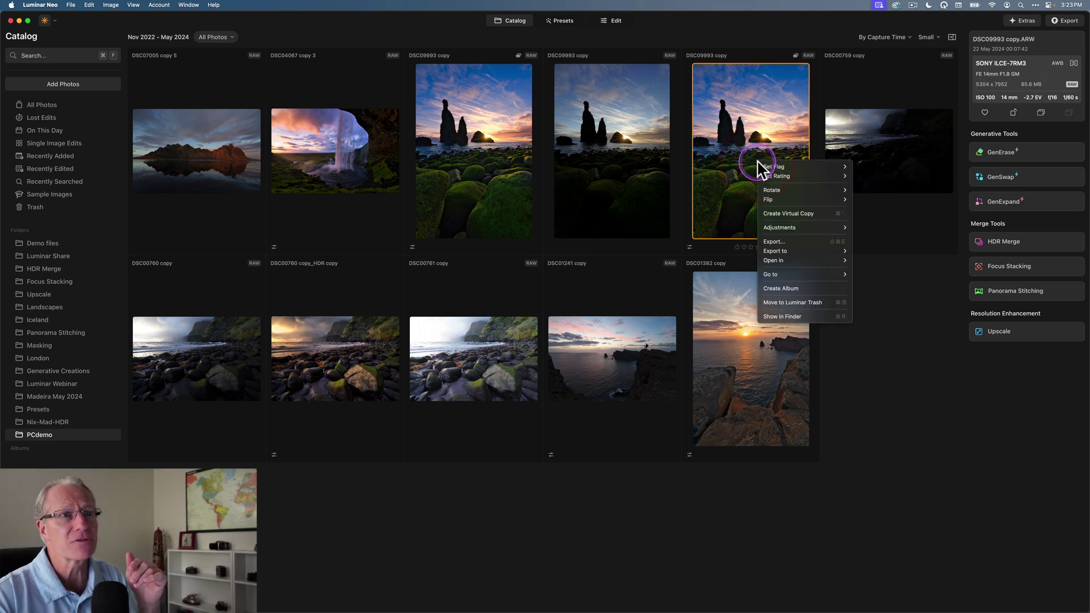
pyautogui.moveTo(783, 229)
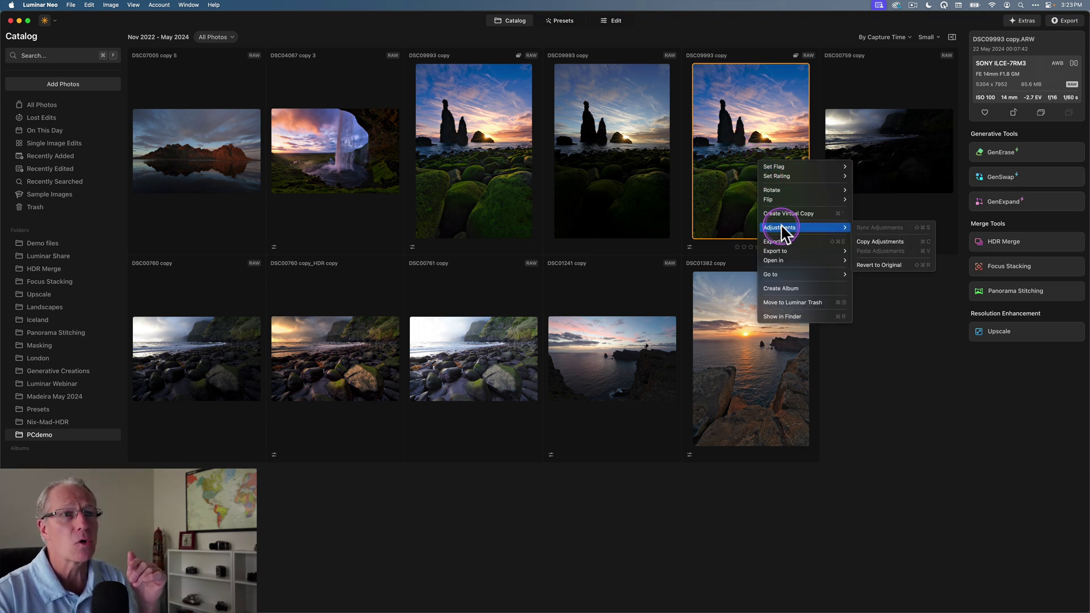
pyautogui.click(872, 267)
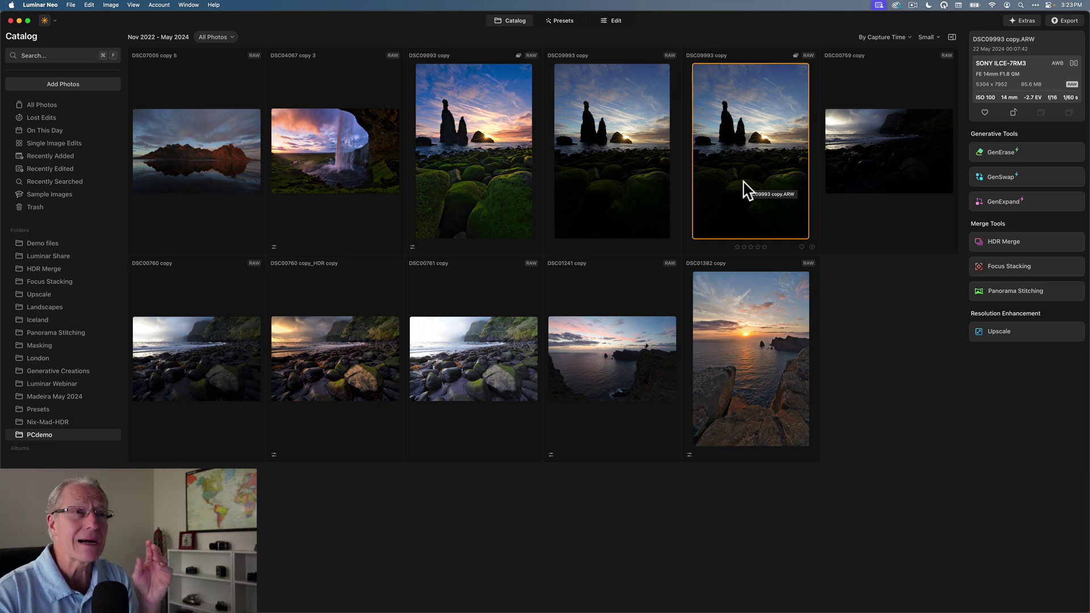
pyautogui.click(604, 134)
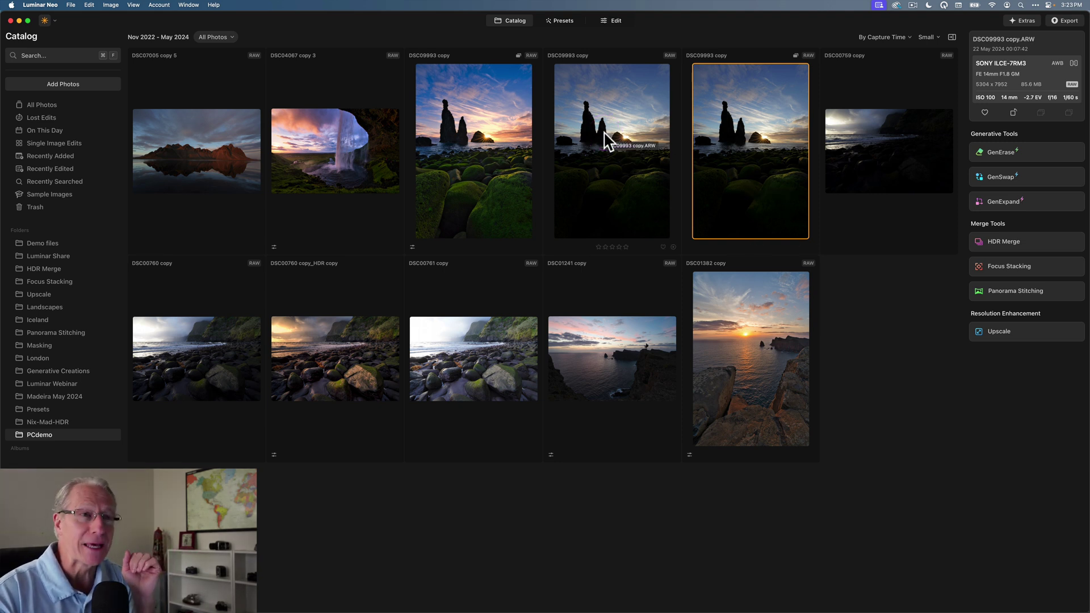
pyautogui.click(745, 169)
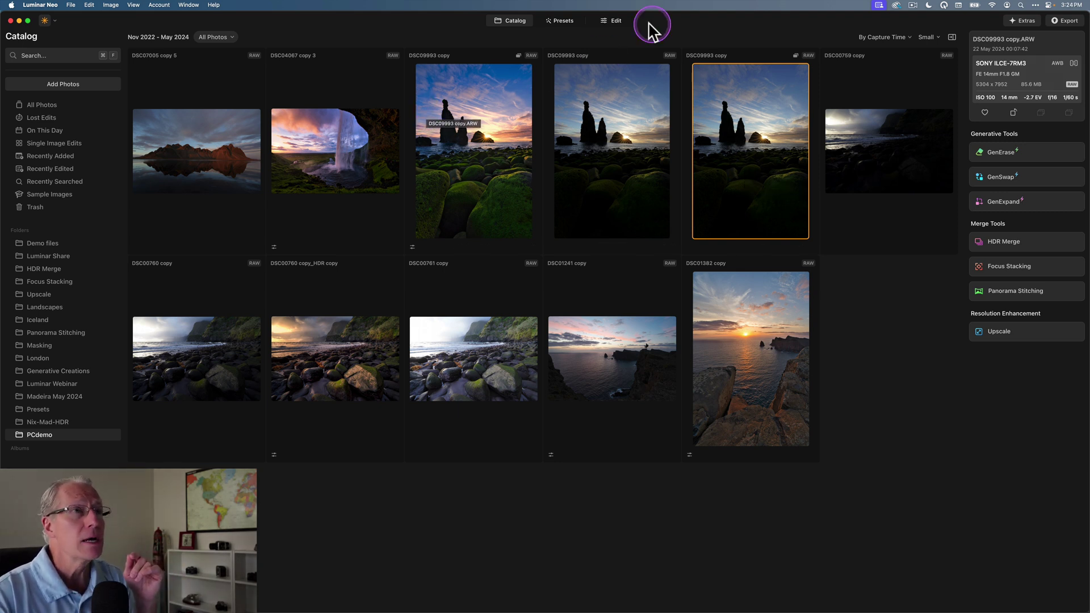
# - Check the sea-stack copies in Edit, then open the waterfall photo DSC04067 copy 3 for editing
pyautogui.click(619, 22)
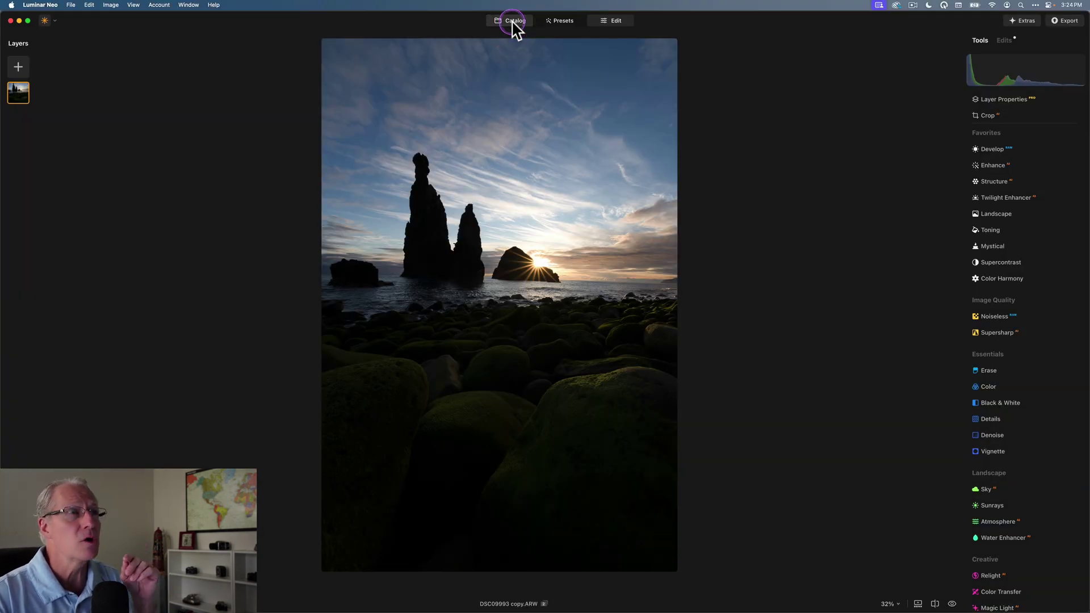
pyautogui.click(513, 21)
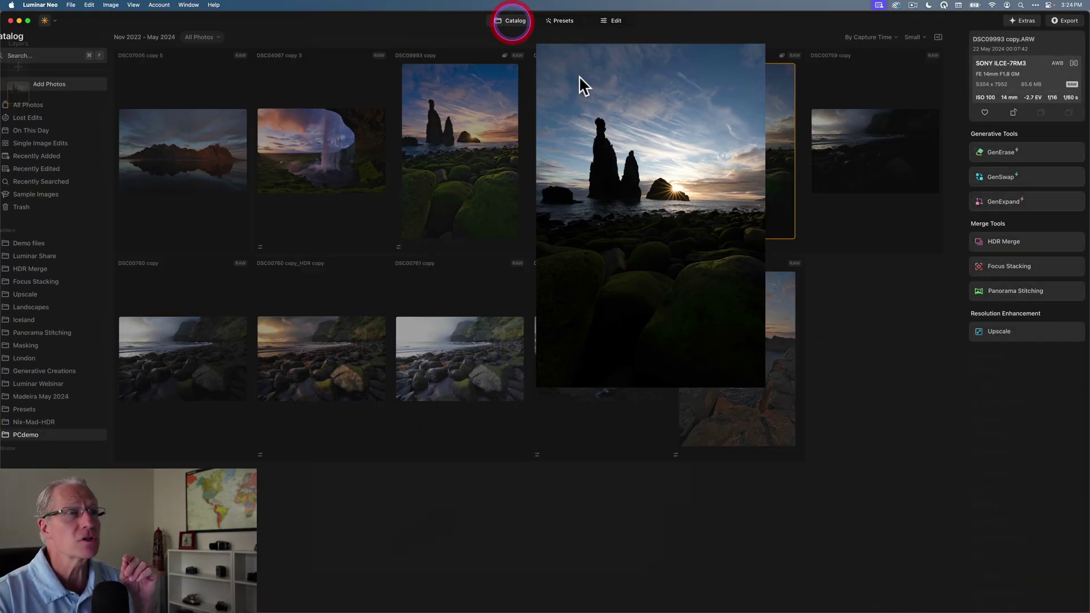
pyautogui.click(494, 174)
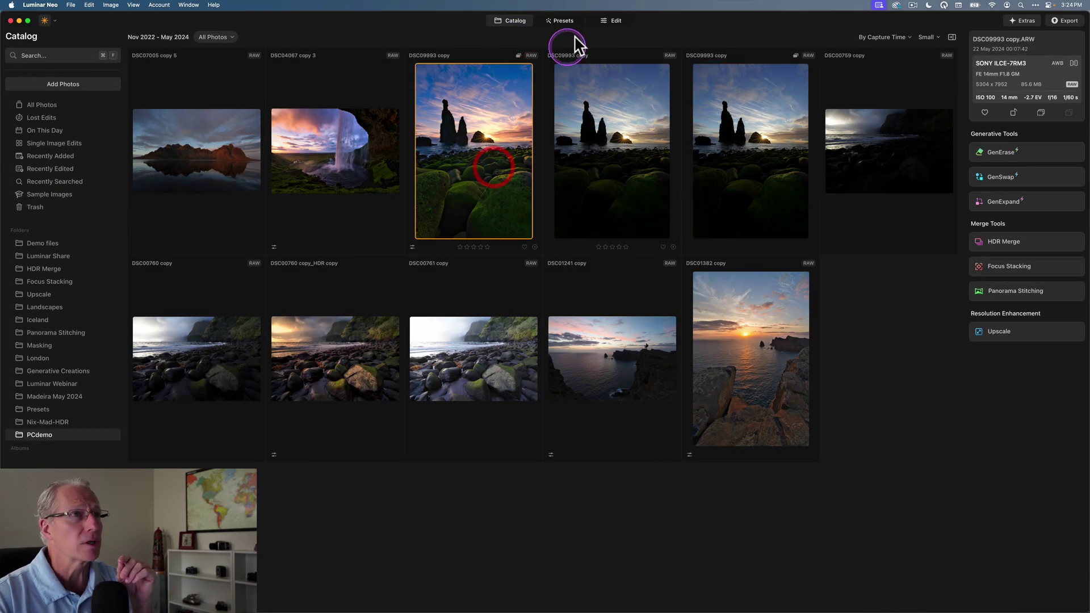
pyautogui.click(606, 23)
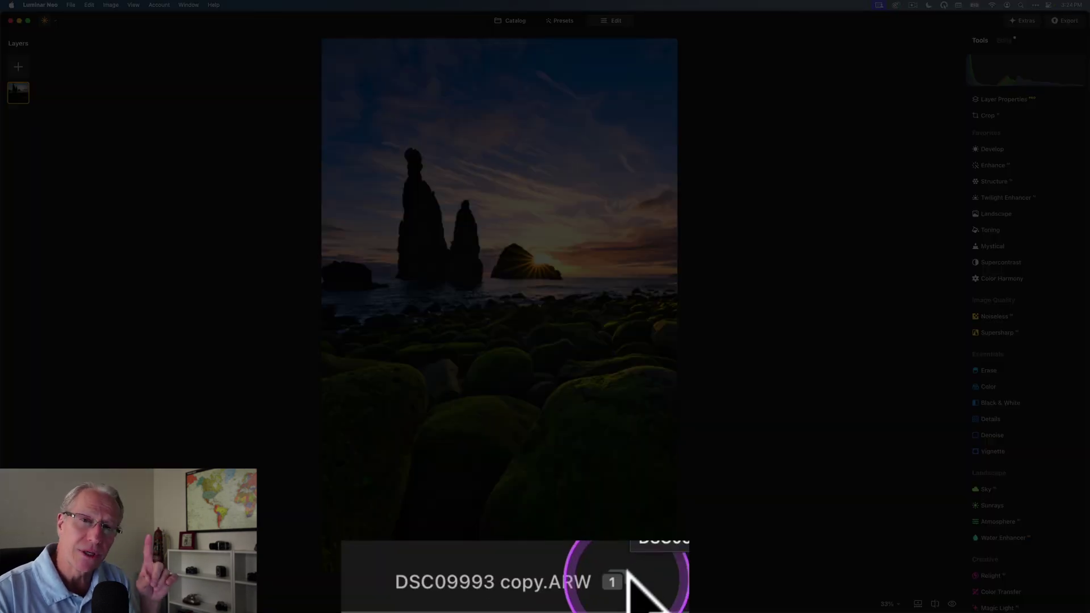
pyautogui.click(505, 22)
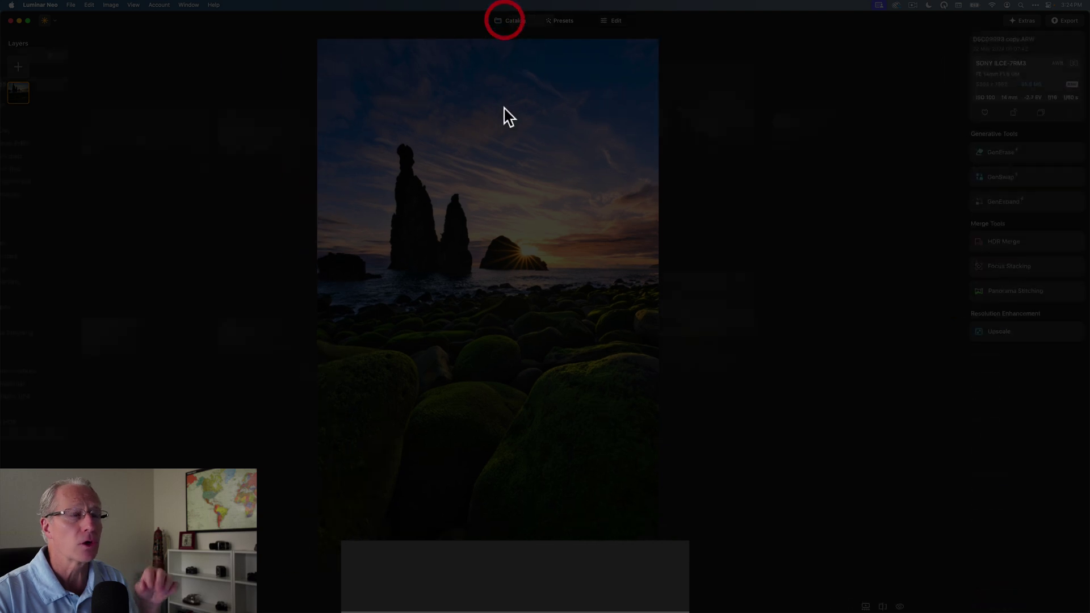
pyautogui.doubleClick(537, 196)
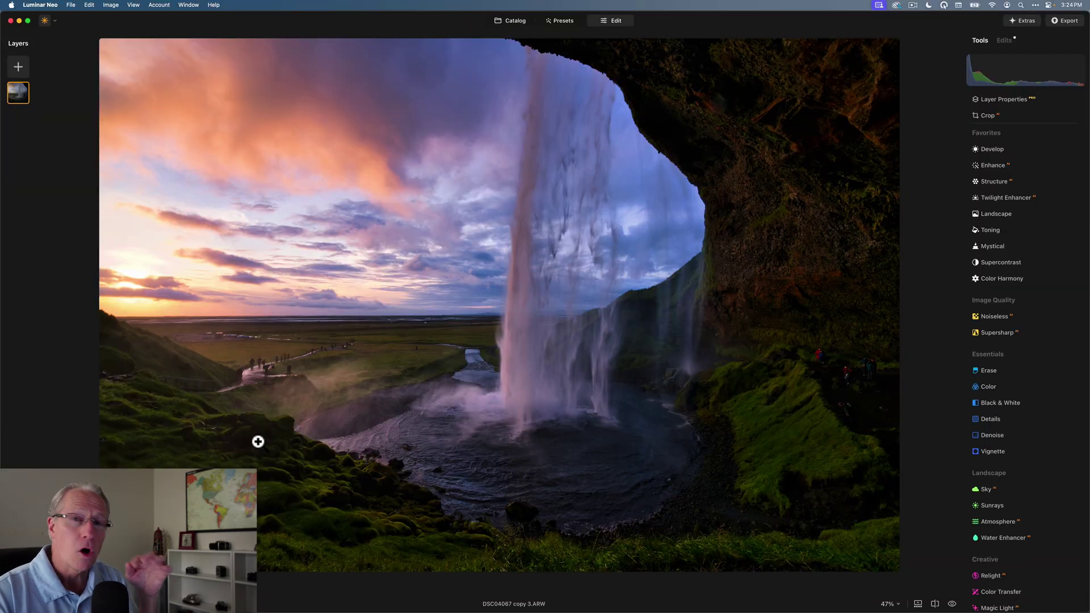
pyautogui.click(370, 414)
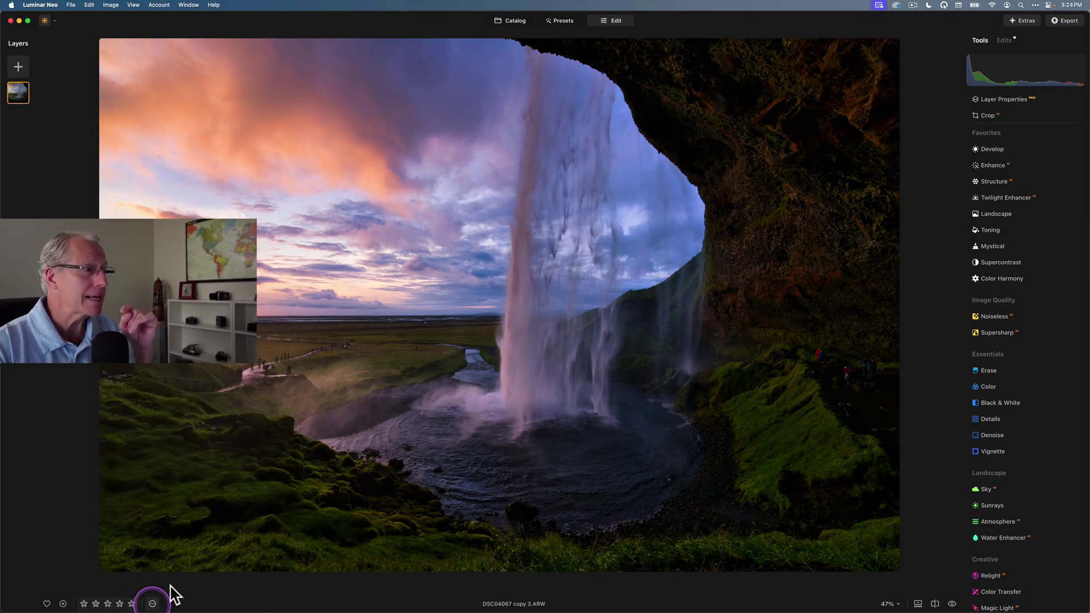
pyautogui.click(148, 603)
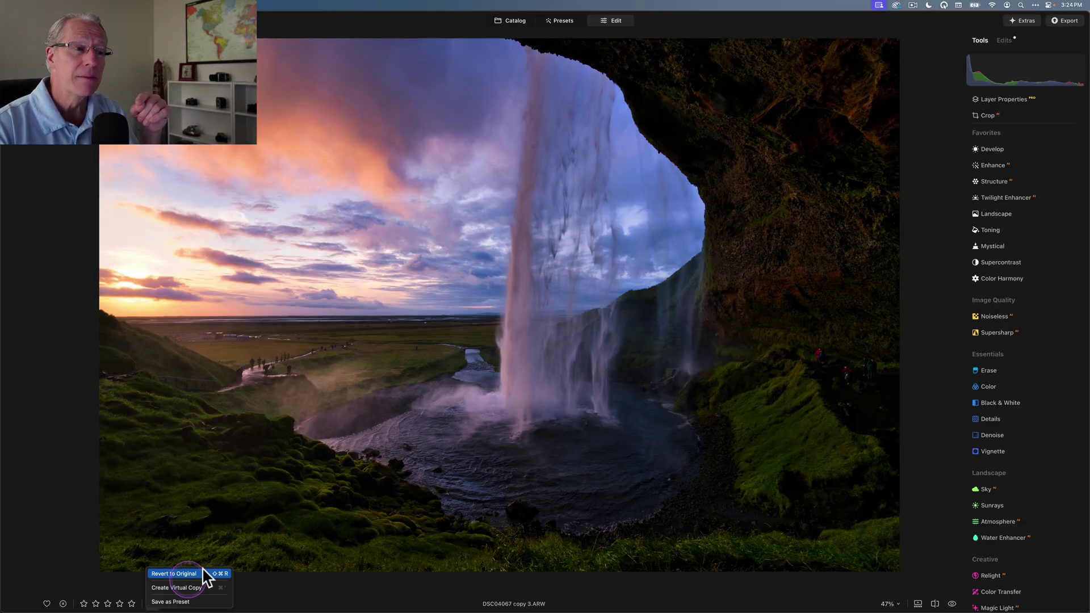
pyautogui.click(409, 445)
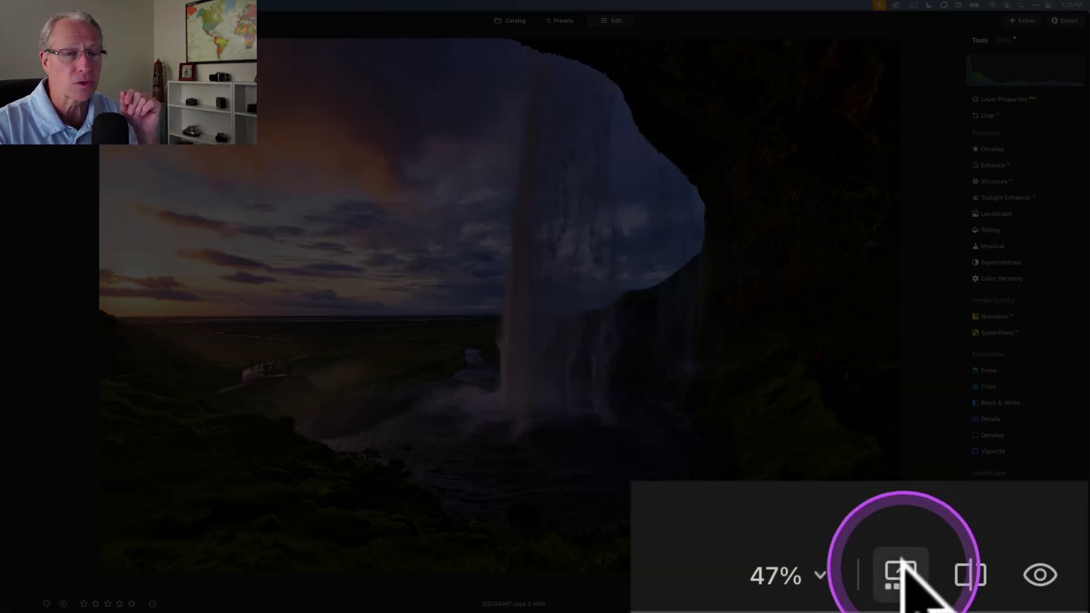
# - Show the filmstrip, step through the sea-stack copies, and end on DSC00760 copy_HDR copy
pyautogui.click(1043, 603)
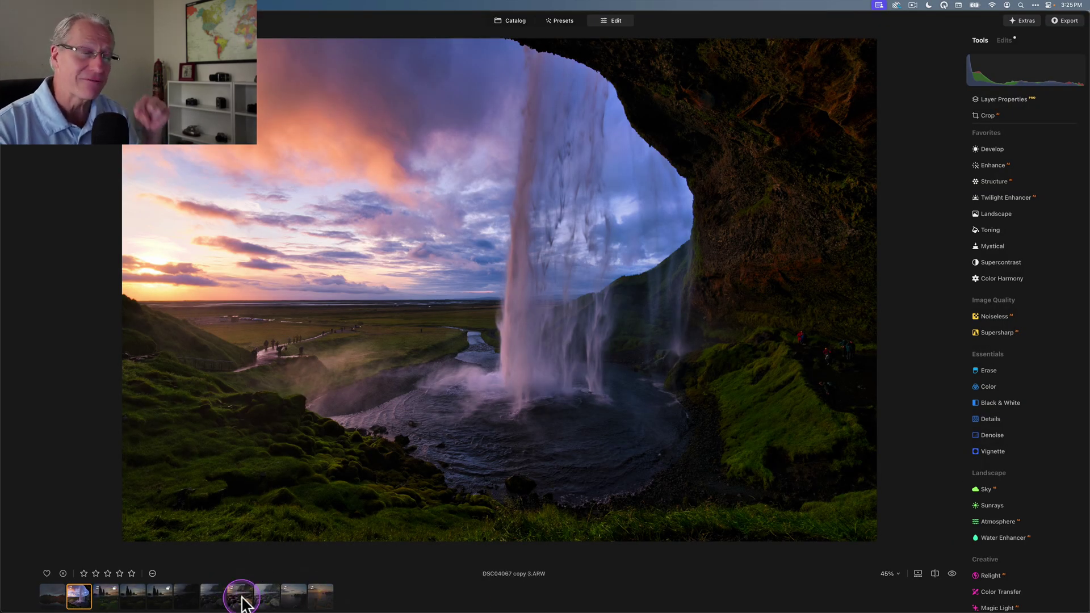
pyautogui.click(106, 598)
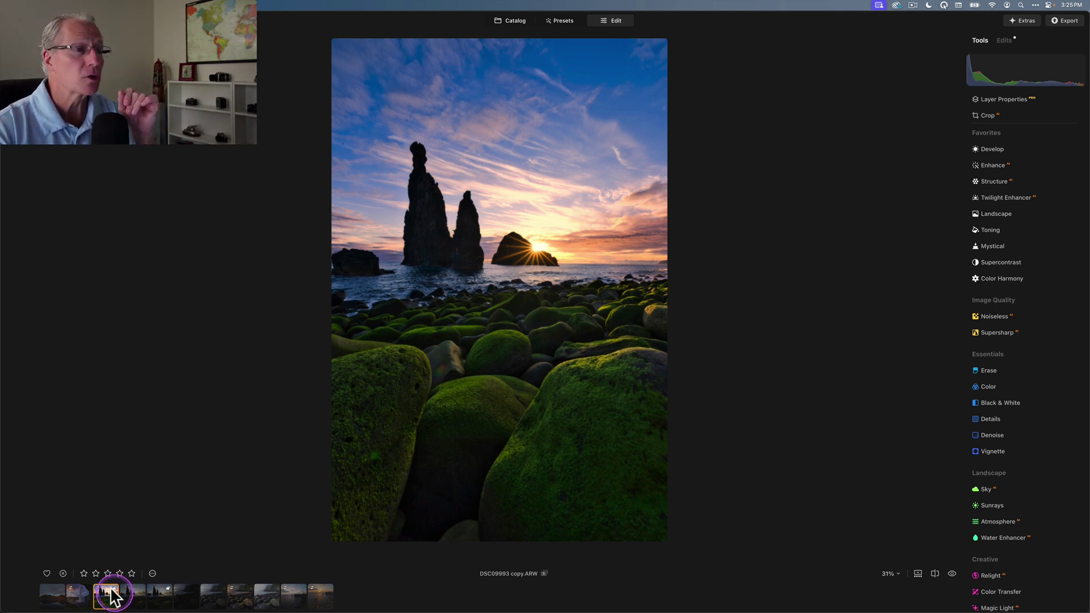
pyautogui.click(106, 571)
pyautogui.click(113, 594)
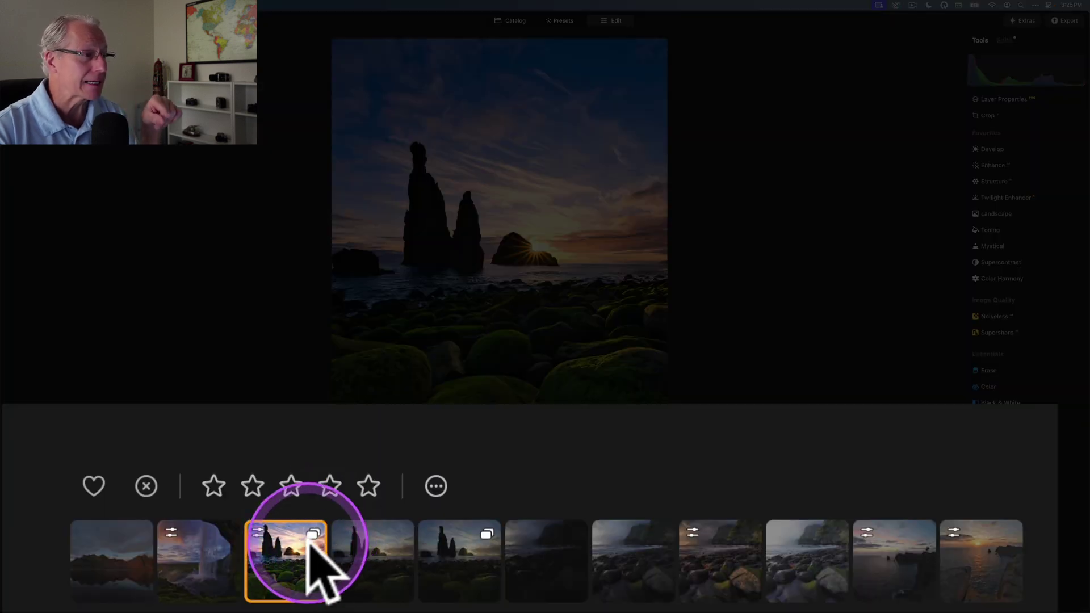
pyautogui.click(468, 549)
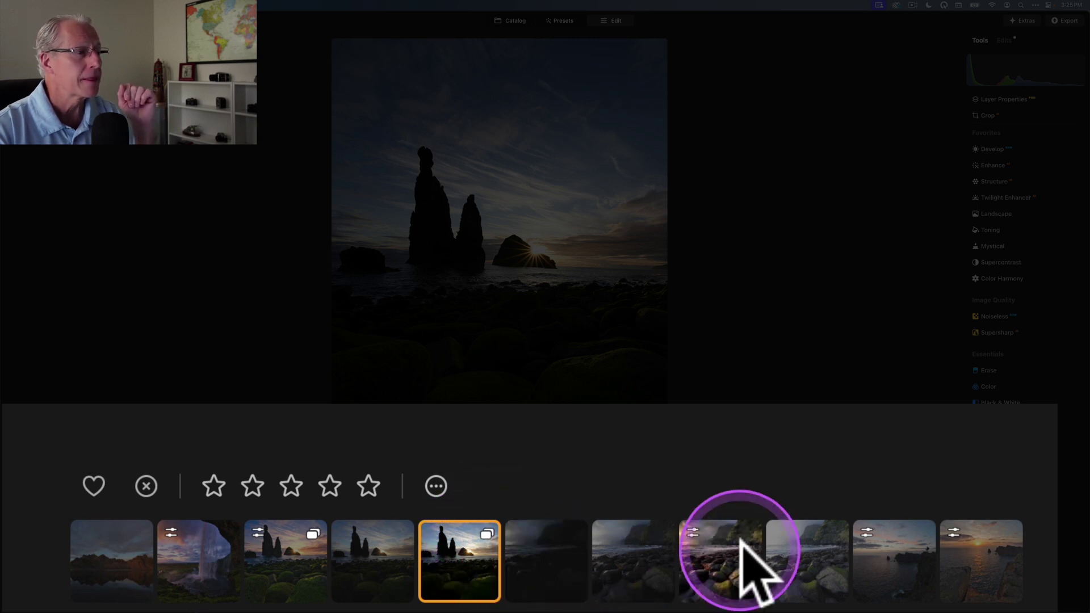
pyautogui.click(733, 585)
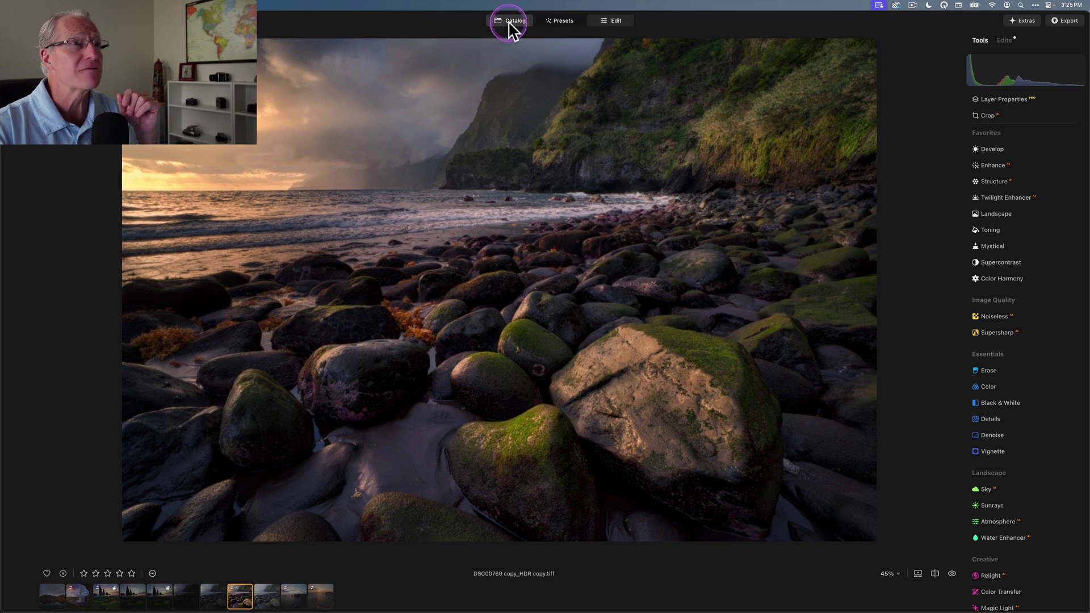
# - Select the clifftop sunset photo DSC01382 copy in the Catalog and open it in Edit
pyautogui.click(510, 21)
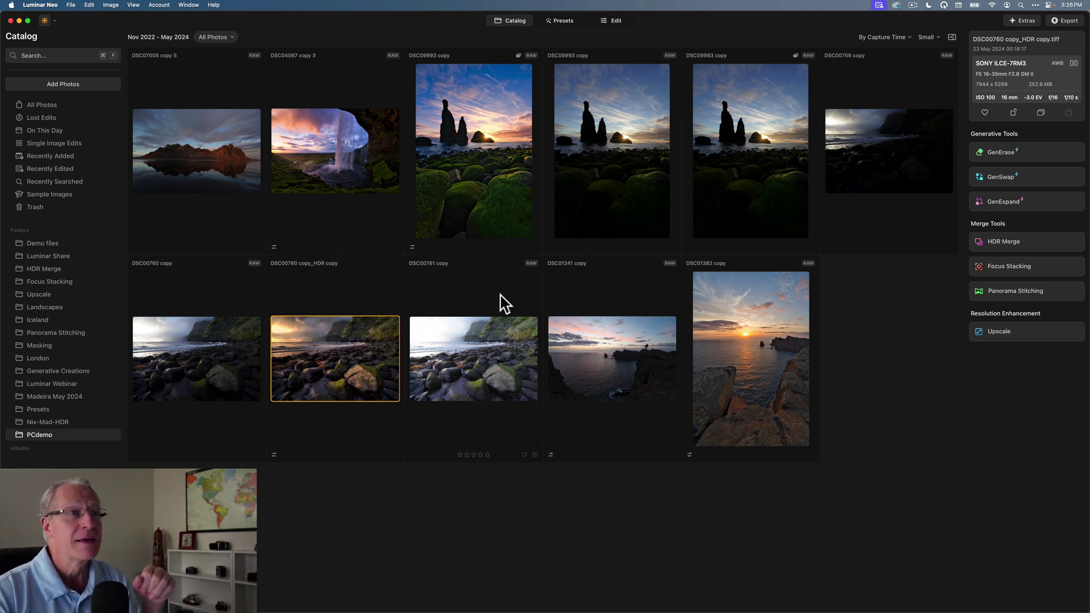
pyautogui.click(779, 359)
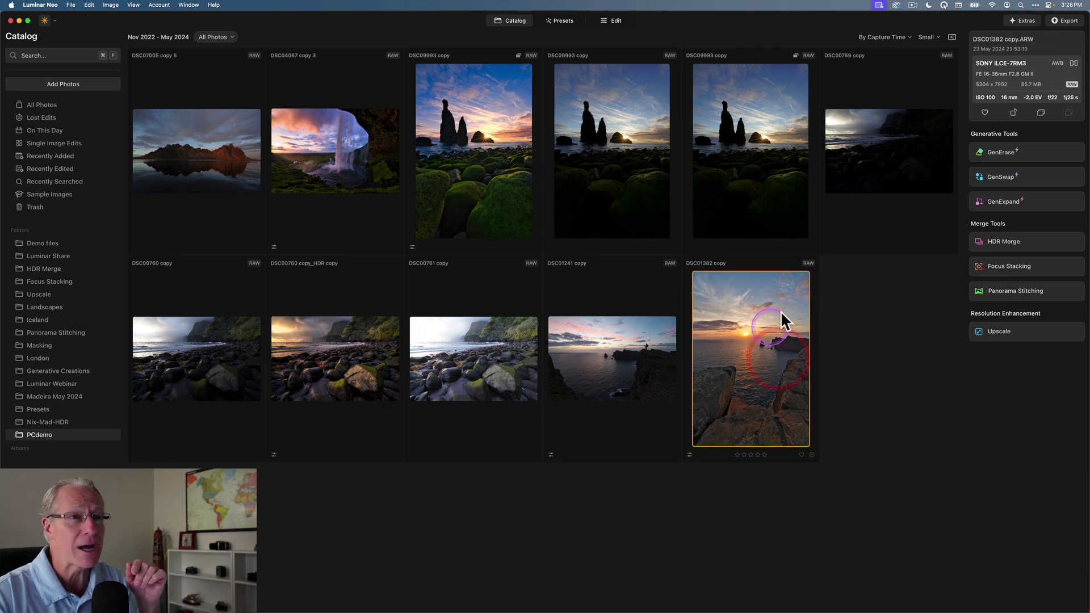
pyautogui.click(615, 22)
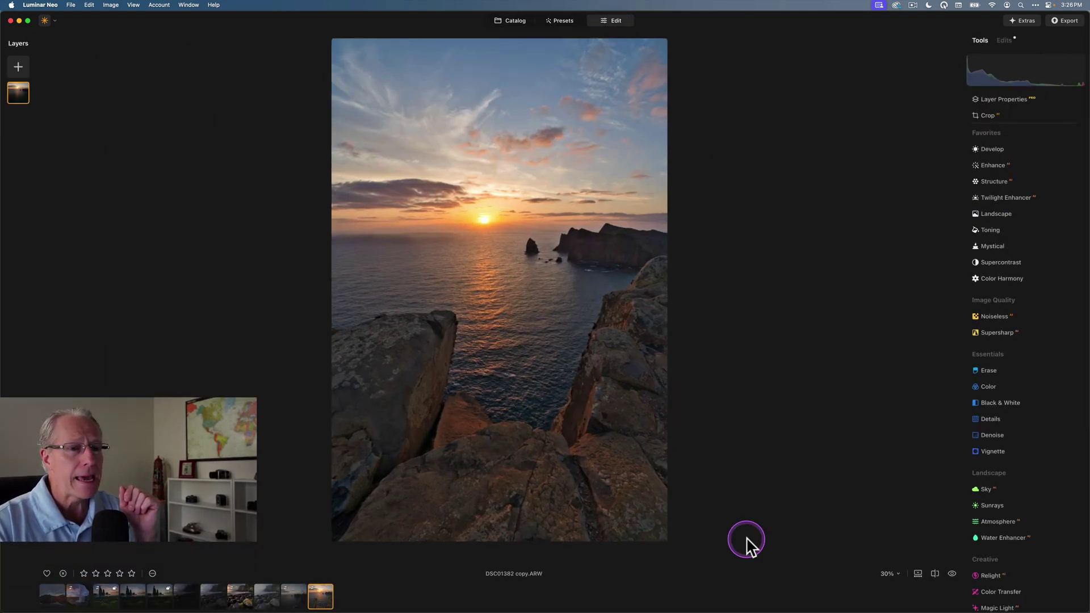
# - Hide and restore the photo strip, then scroll the tools down to the Creative section with Color Transfer
pyautogui.click(918, 575)
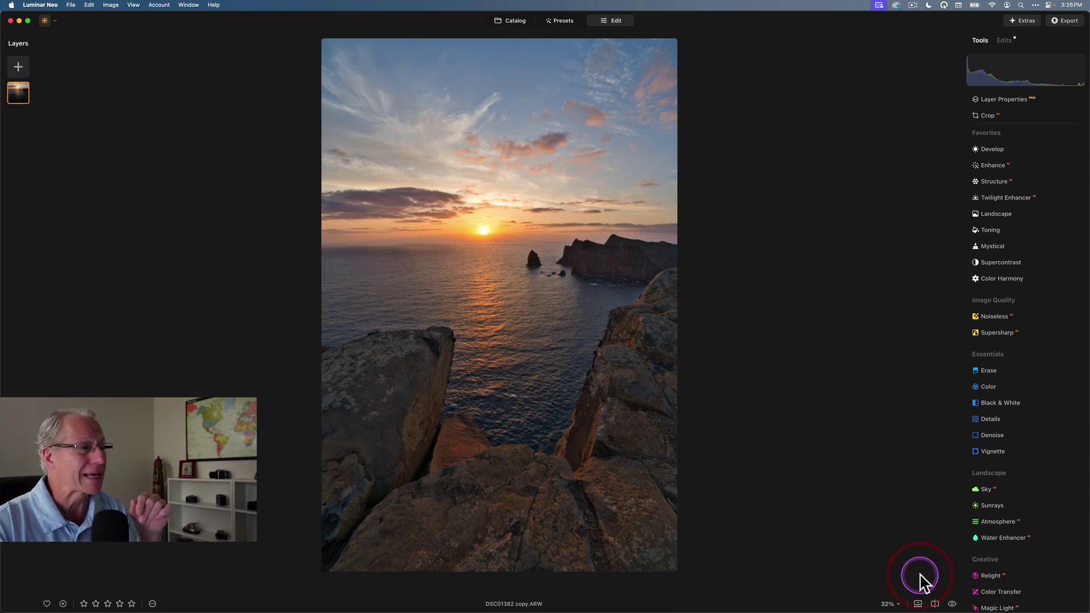
pyautogui.click(918, 604)
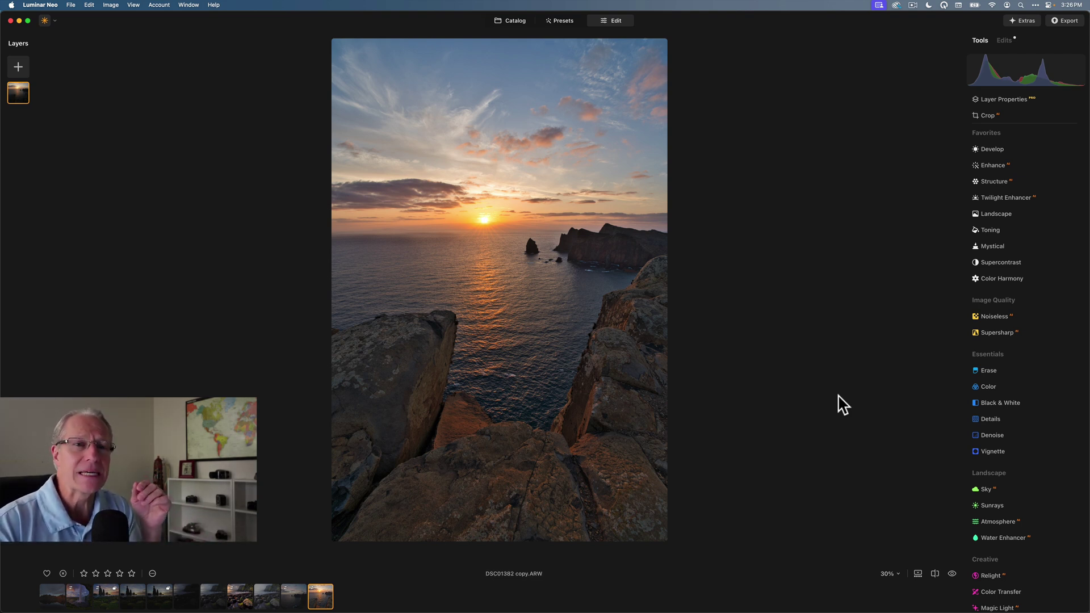
pyautogui.scroll(-5, 998, 452)
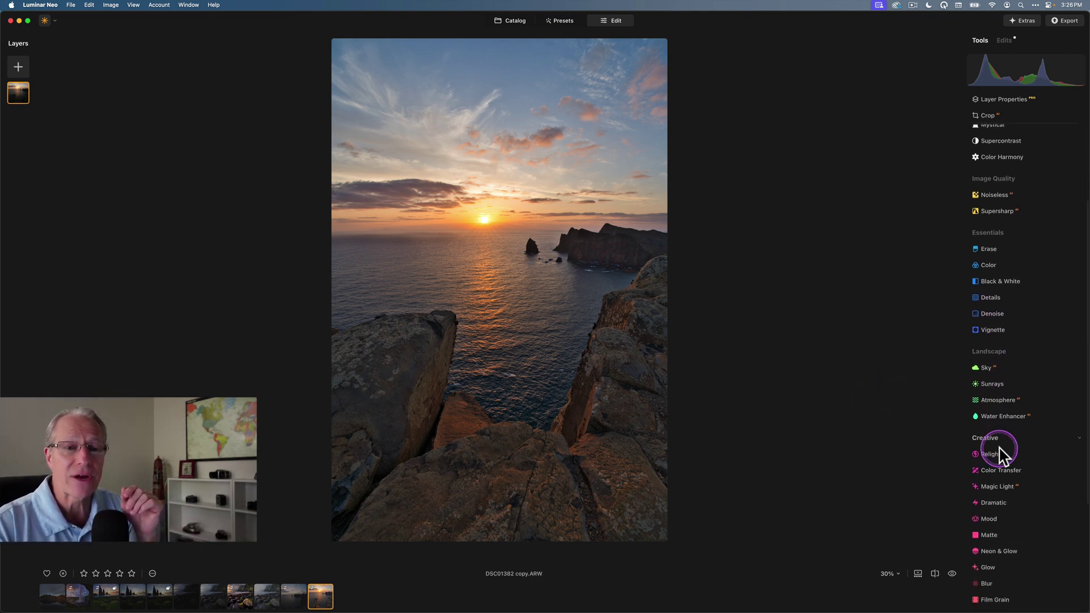
pyautogui.scroll(-1, 1001, 455)
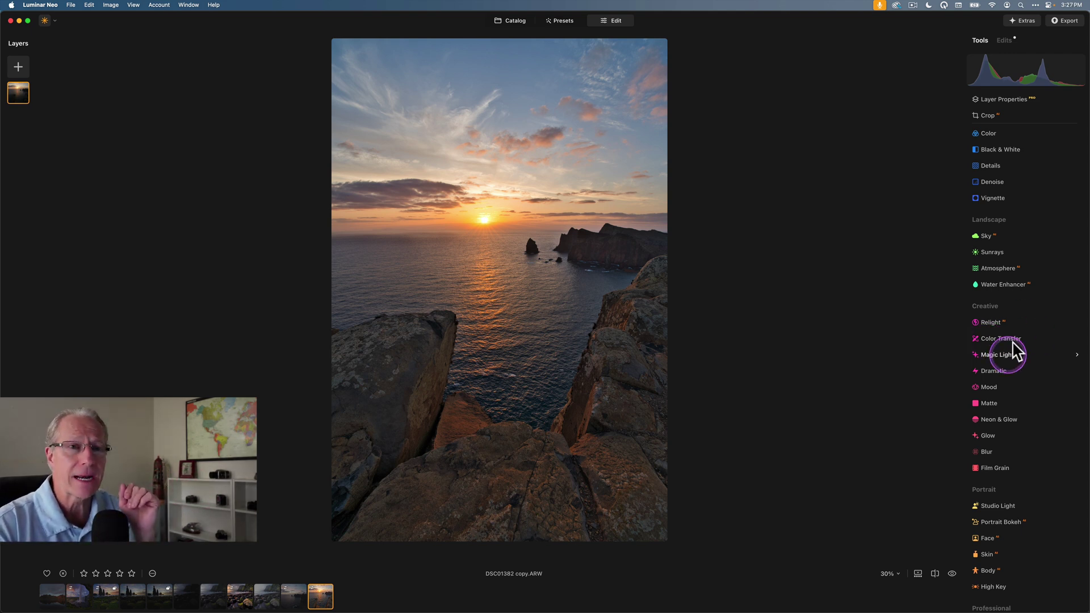
# - Use the purple landscape thumbnail as the Color Transfer reference image
pyautogui.click(1012, 339)
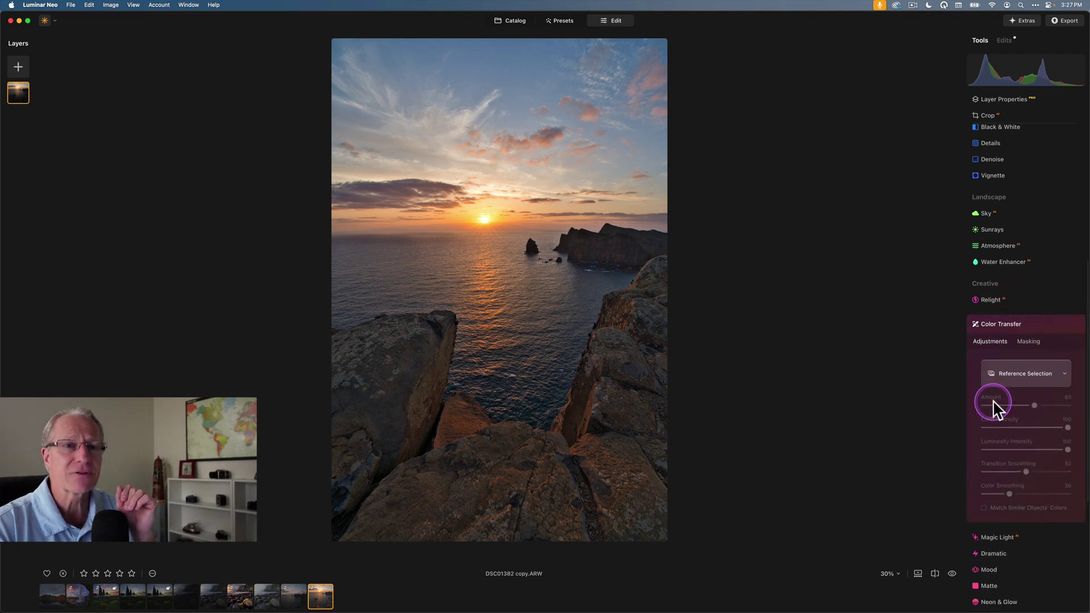
pyautogui.click(1020, 318)
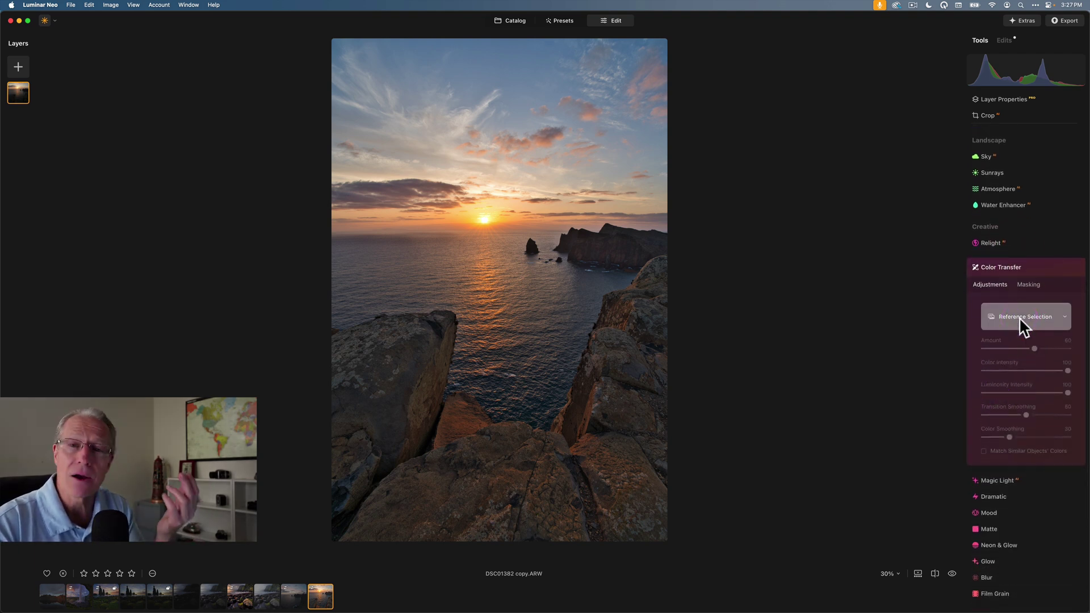
pyautogui.click(1020, 316)
pyautogui.click(1021, 390)
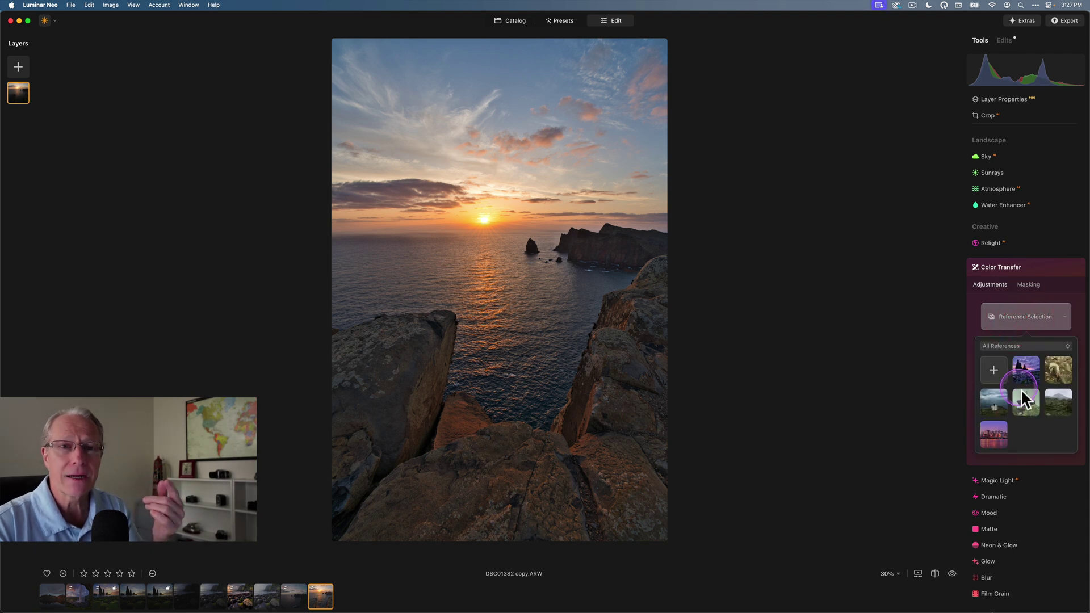
pyautogui.click(993, 375)
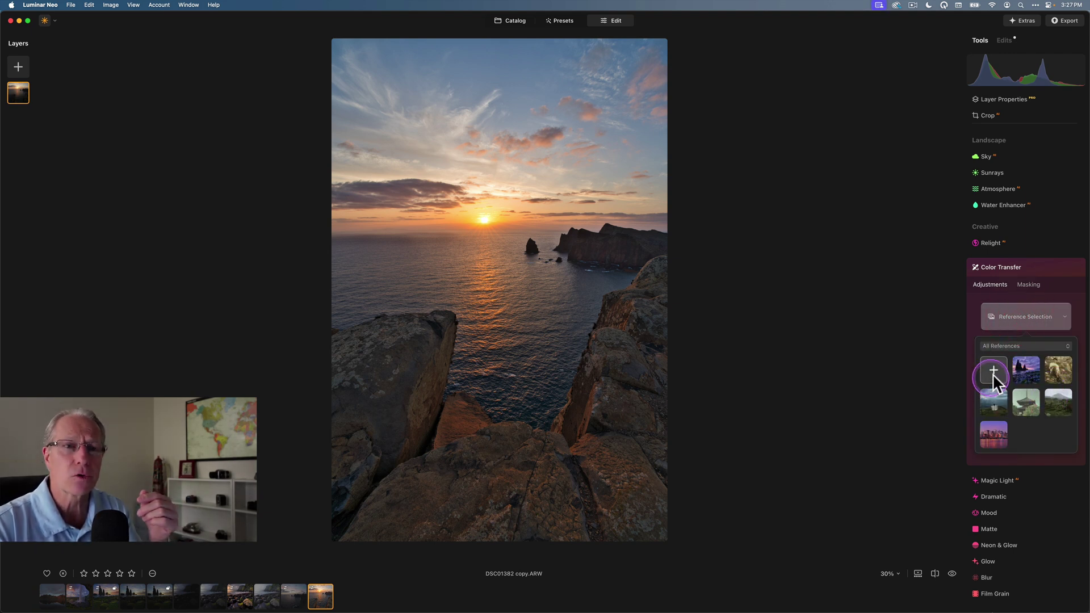
pyautogui.click(1027, 372)
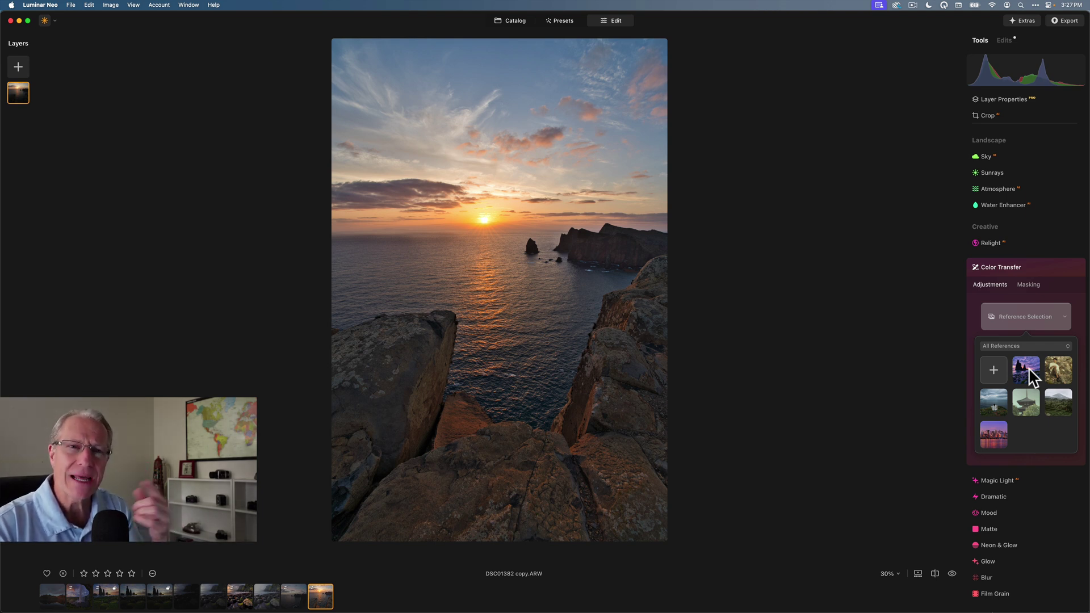
pyautogui.click(1030, 373)
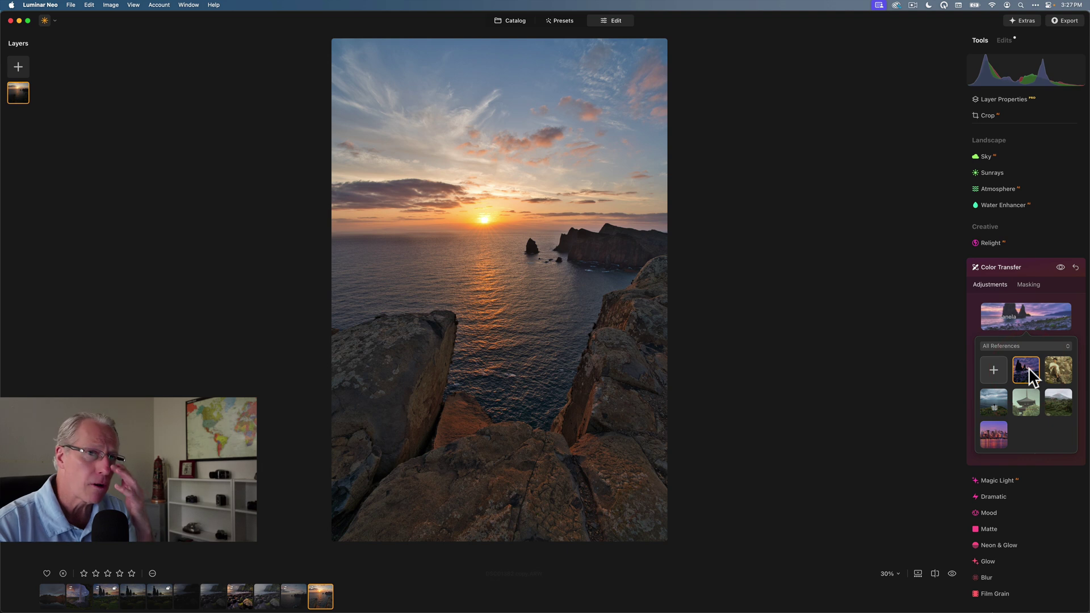
pyautogui.click(1028, 313)
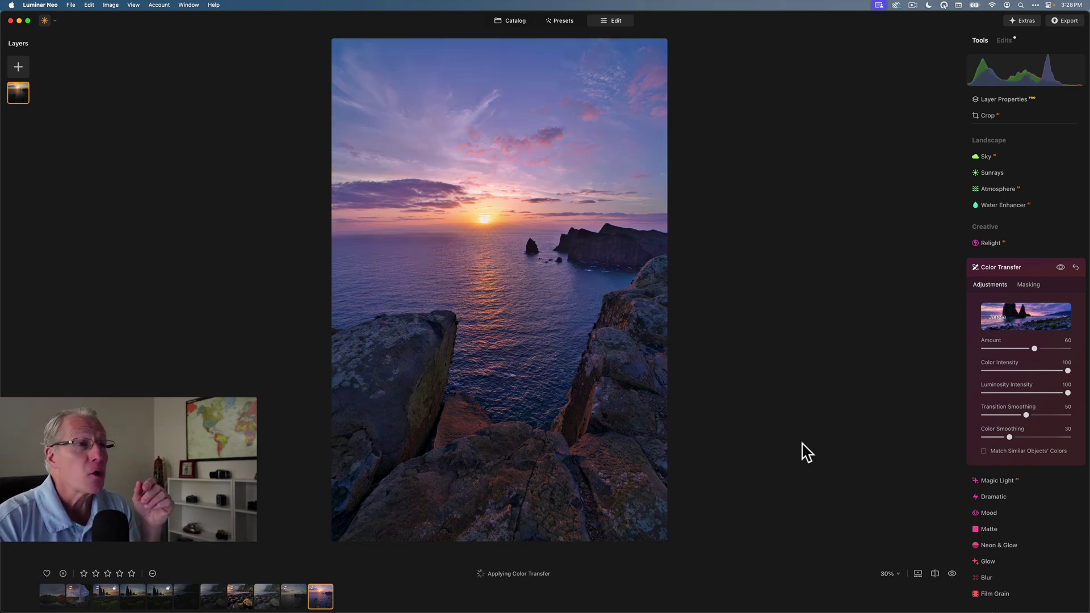
# - Compare the photo with the Color Transfer effect hidden and shown, then begin lowering Amount from 60
pyautogui.click(1061, 267)
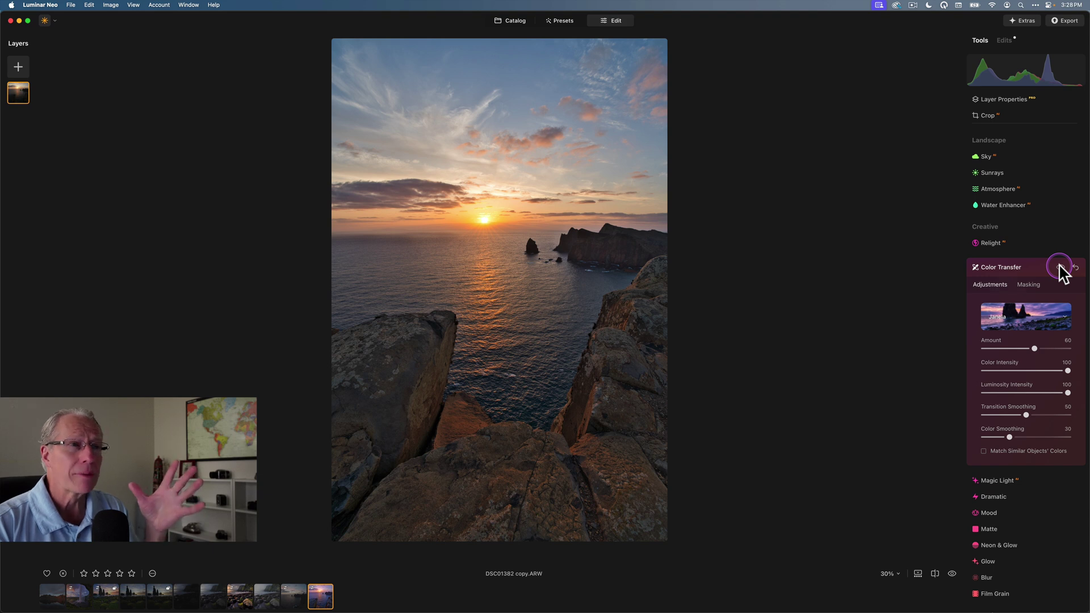
pyautogui.click(1060, 267)
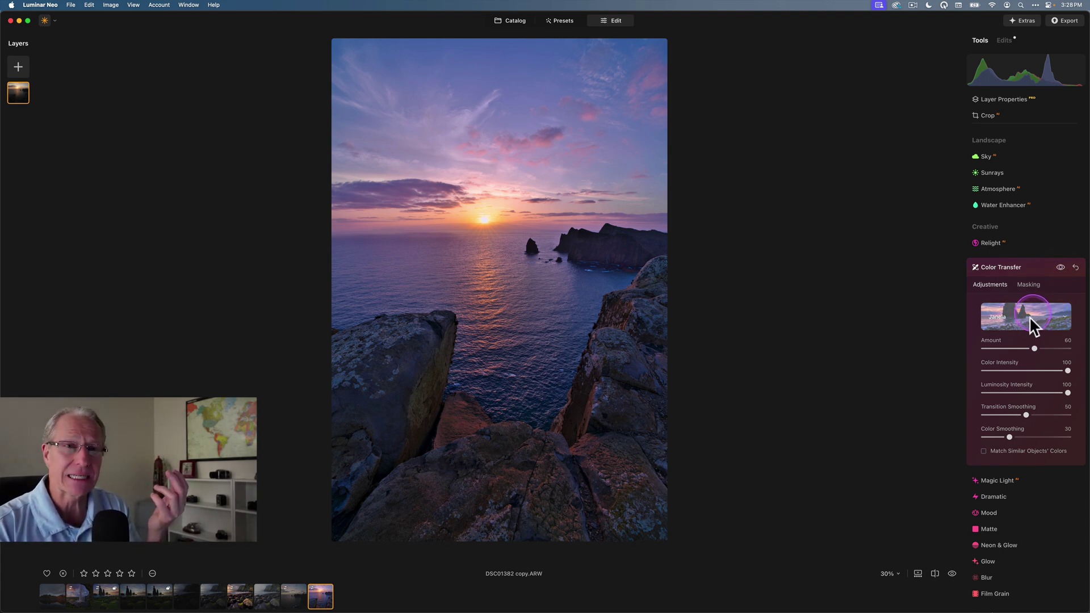
pyautogui.click(1007, 436)
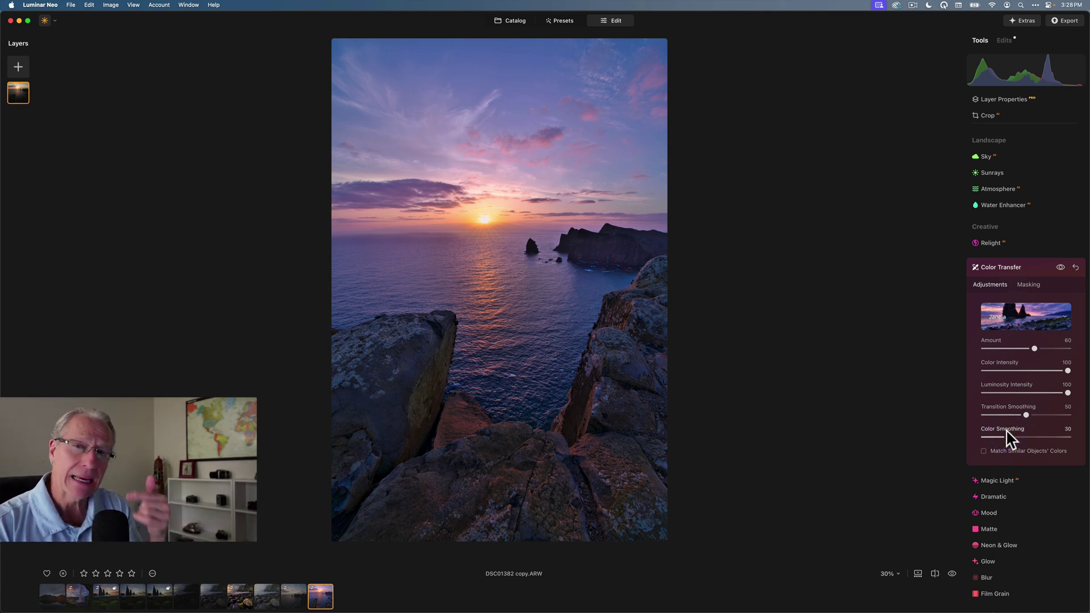
pyautogui.click(1013, 349)
# - Set the Color Transfer Amount to 26
pyautogui.moveTo(1012, 348); pyautogui.dragTo(1006, 349)
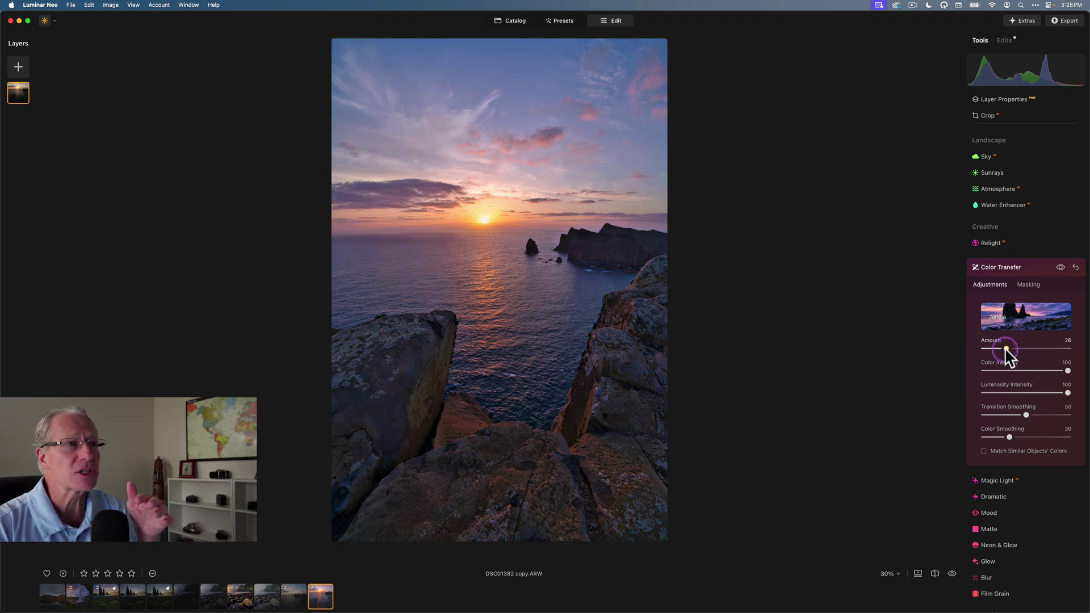
pyautogui.moveTo(1006, 349); pyautogui.dragTo(1006, 350)
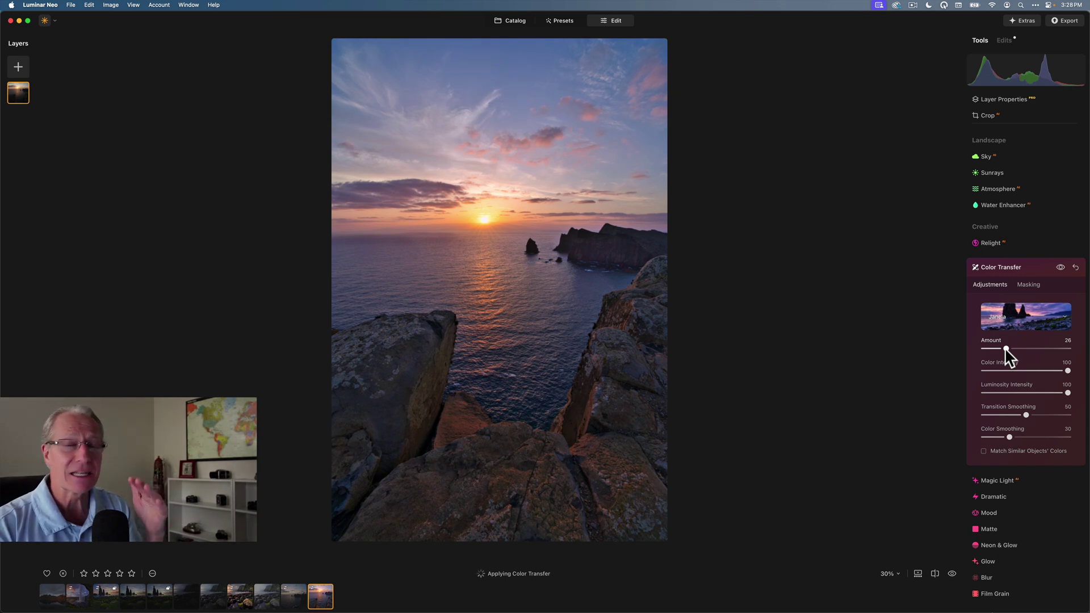
pyautogui.click(1061, 268)
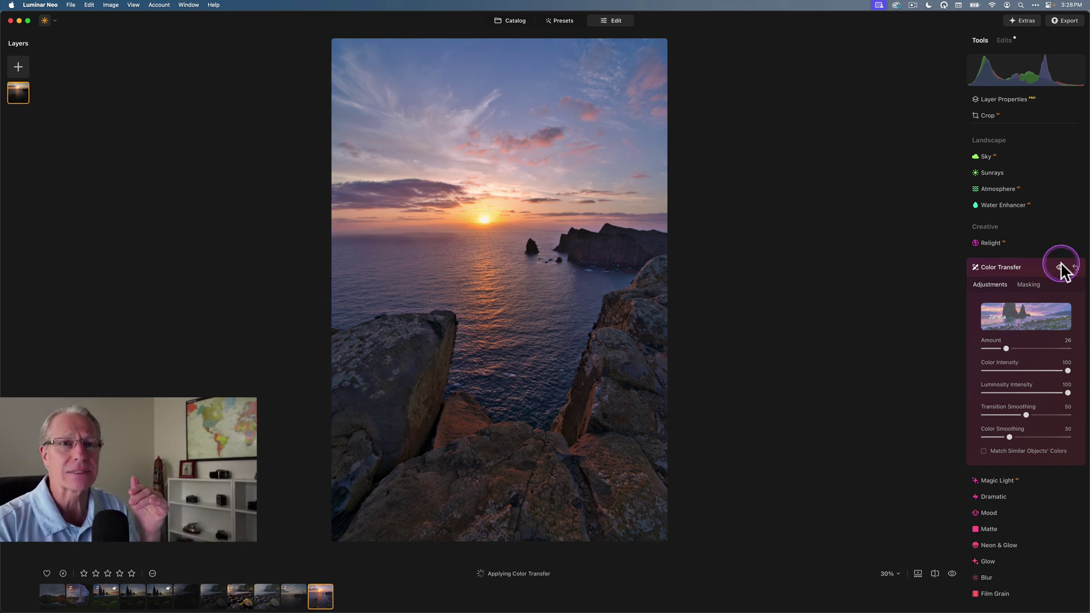
pyautogui.click(935, 325)
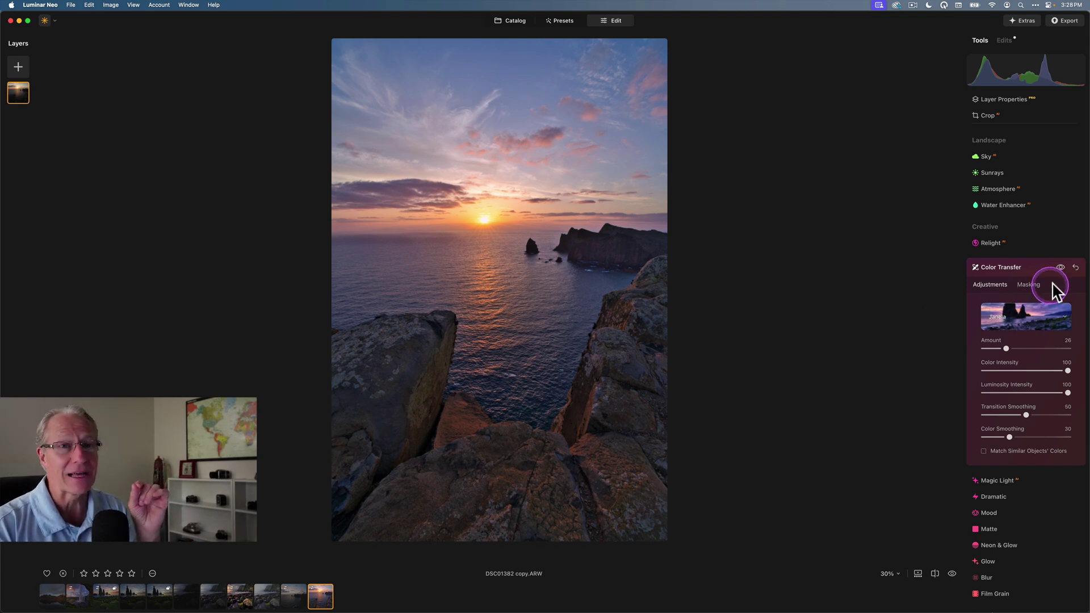
# - Compare the subtle purple tint against the hidden effect and the unedited original
pyautogui.click(1061, 268)
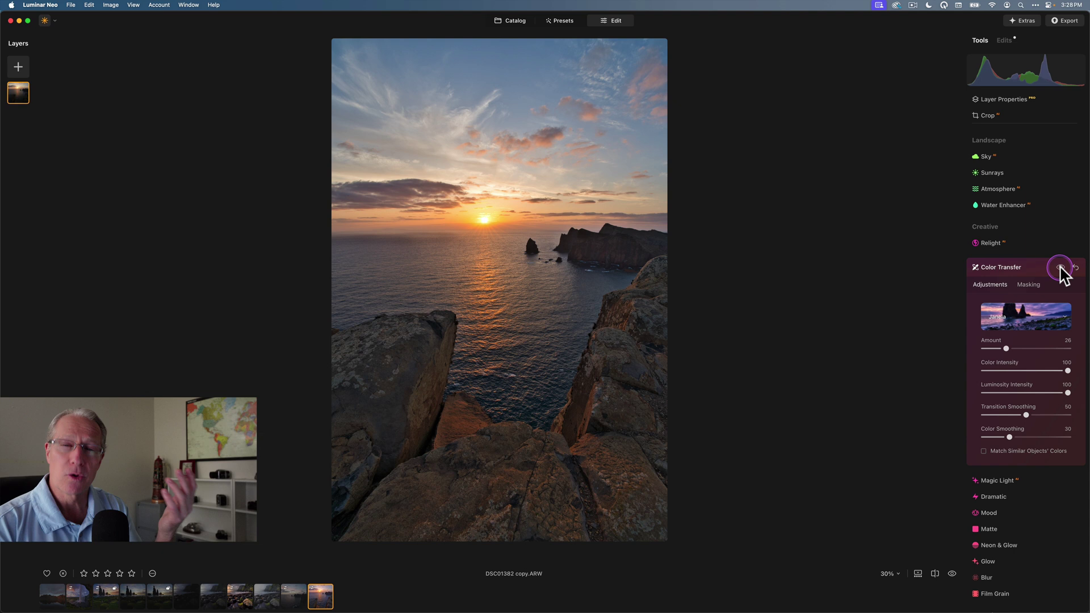
pyautogui.click(1061, 268)
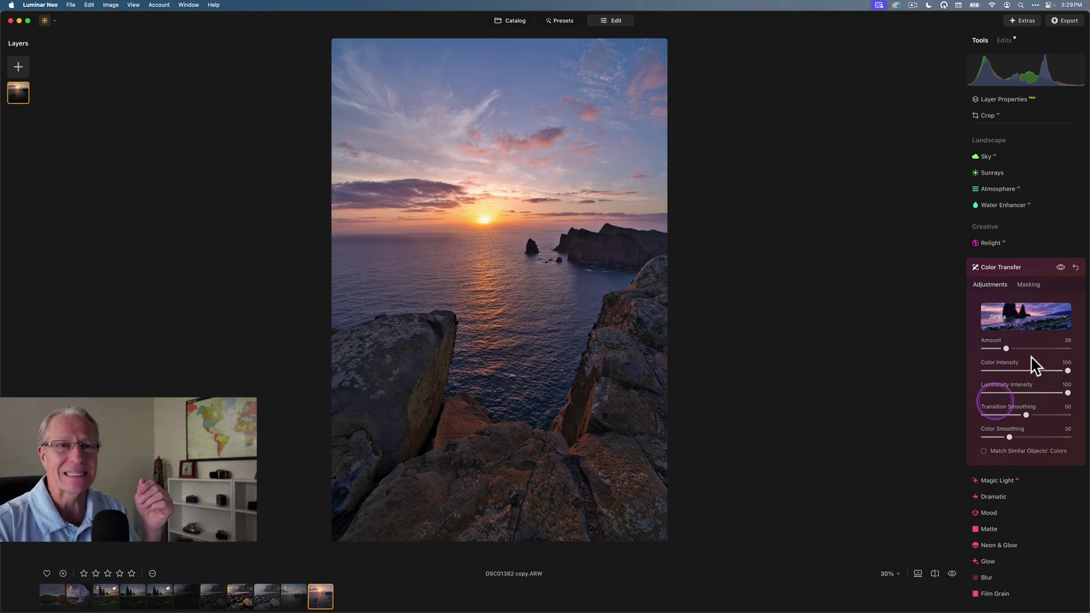
pyautogui.click(1050, 283)
pyautogui.click(931, 285)
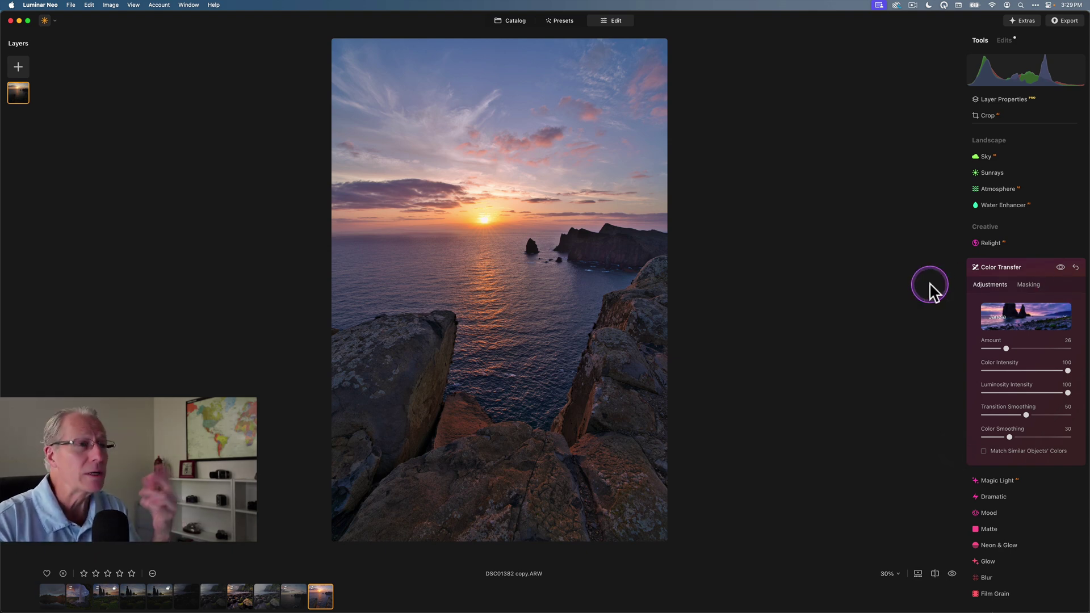
pyautogui.press('\\')
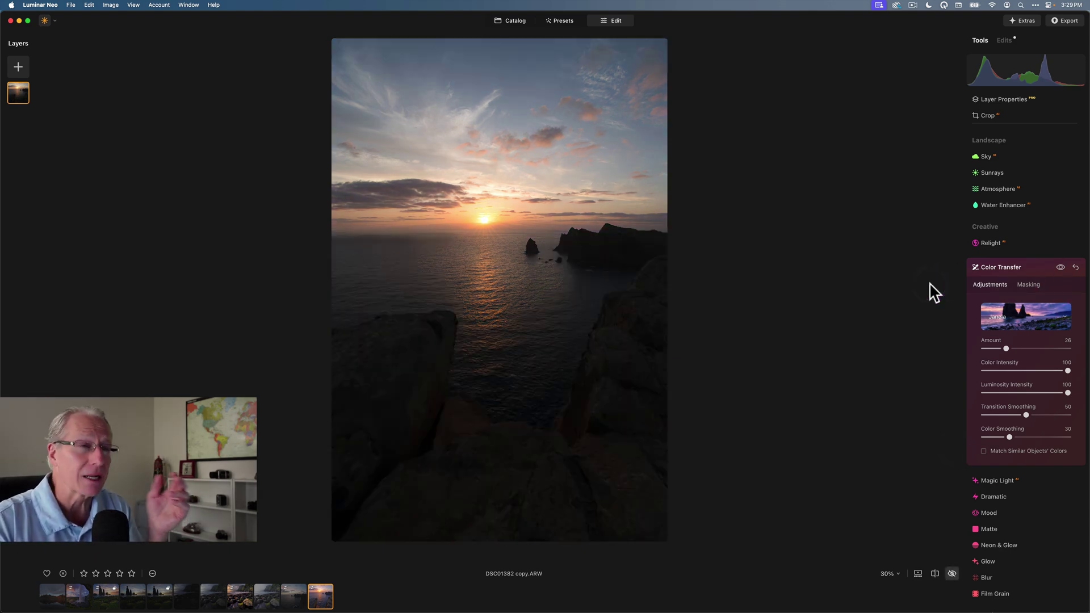
pyautogui.press('\\')
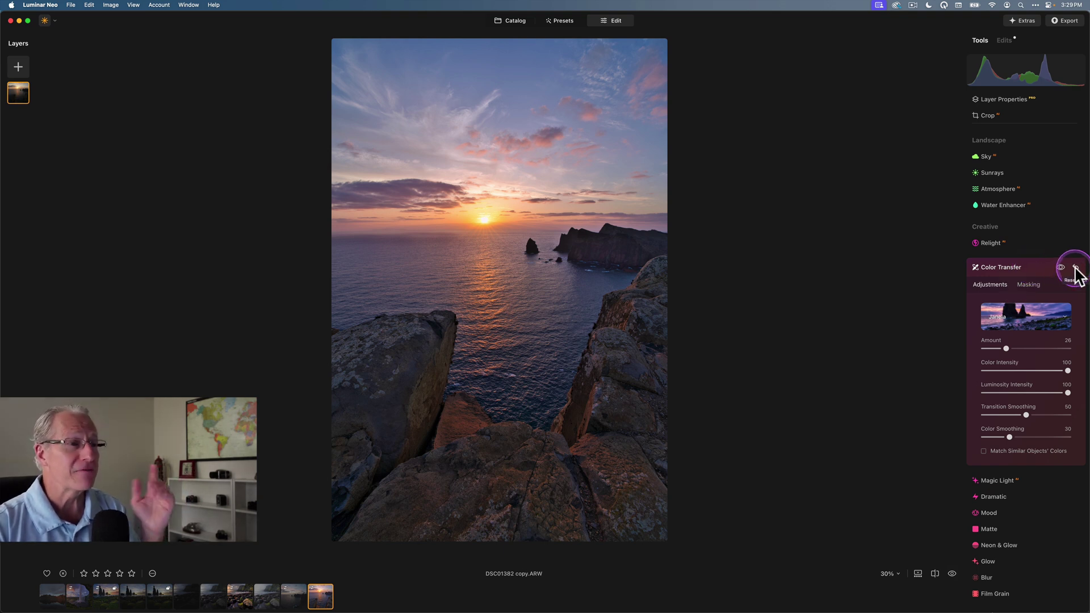
# - Review the applied edits list and compare the edited photo with the original
pyautogui.click(1016, 269)
pyautogui.click(1004, 40)
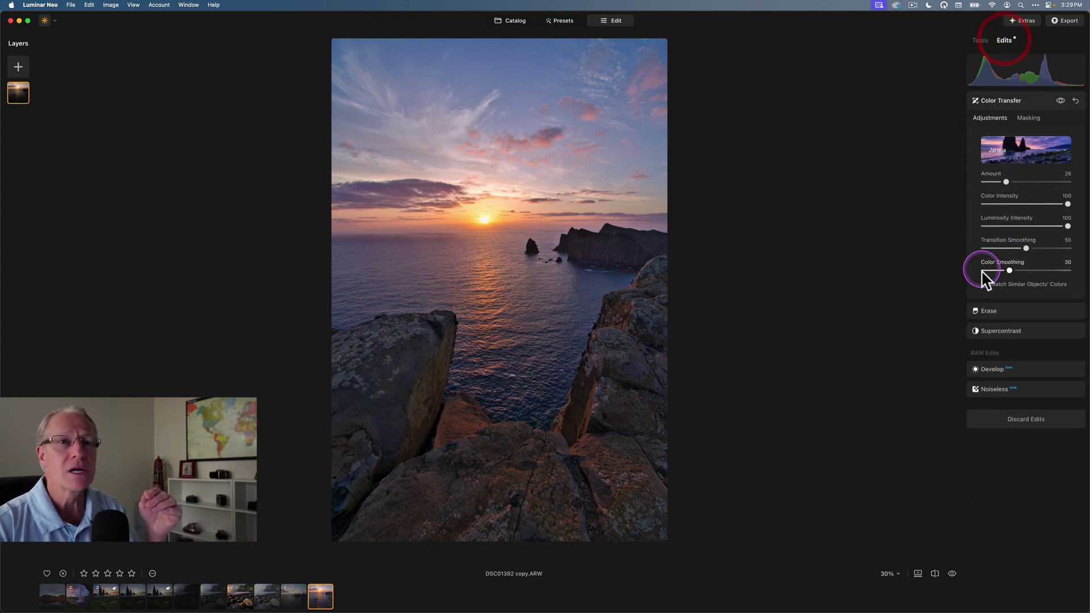
pyautogui.click(1016, 99)
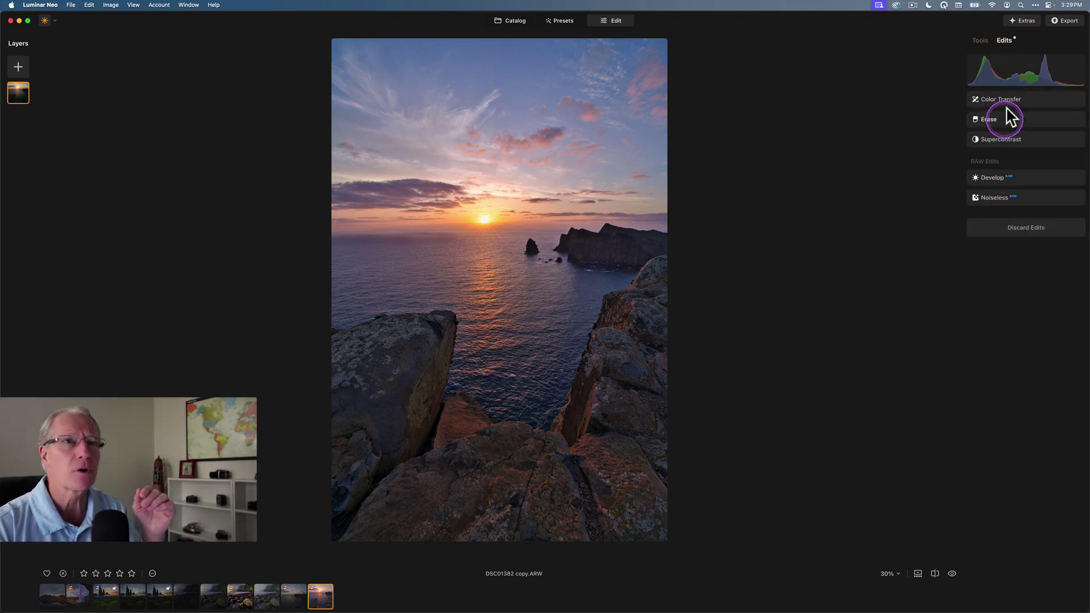
pyautogui.click(981, 39)
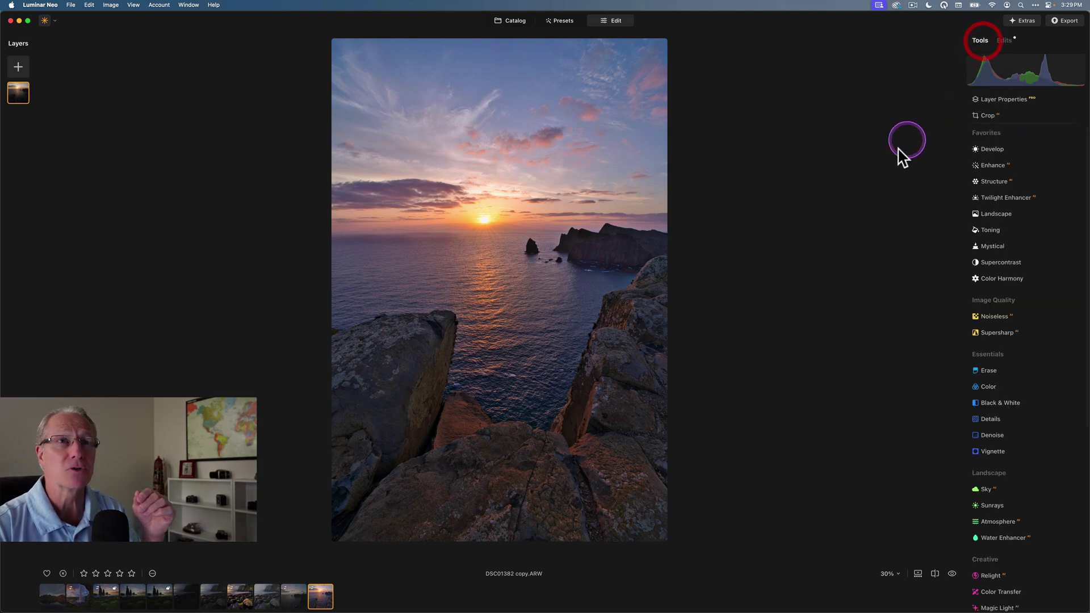
pyautogui.press('\\')
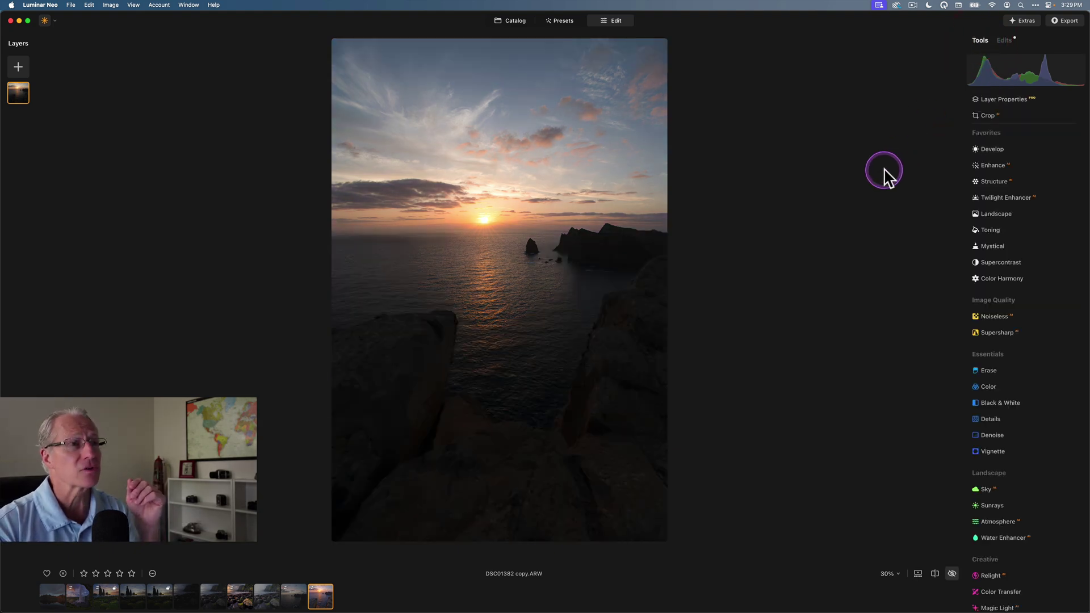
pyautogui.press('\\')
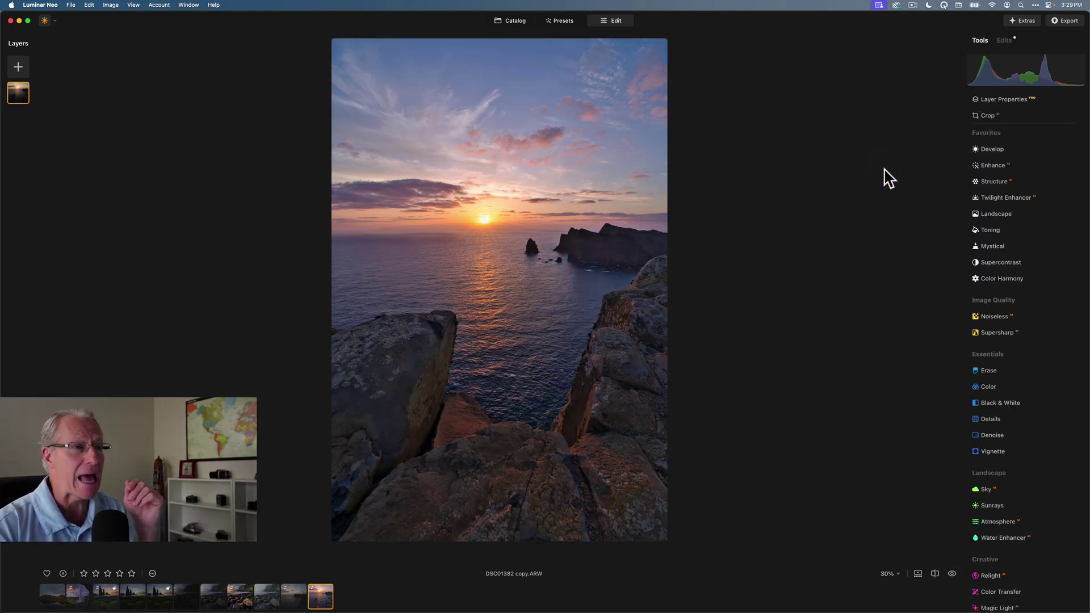
# - Reset Color Transfer from the Edits list to undo its colour change
pyautogui.click(1006, 41)
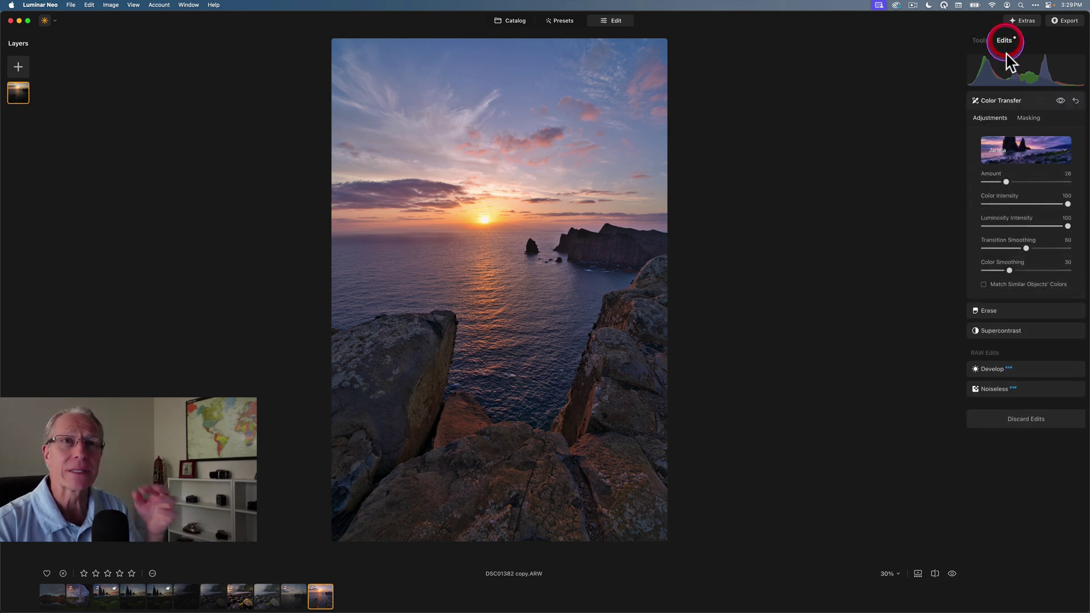
pyautogui.click(1075, 102)
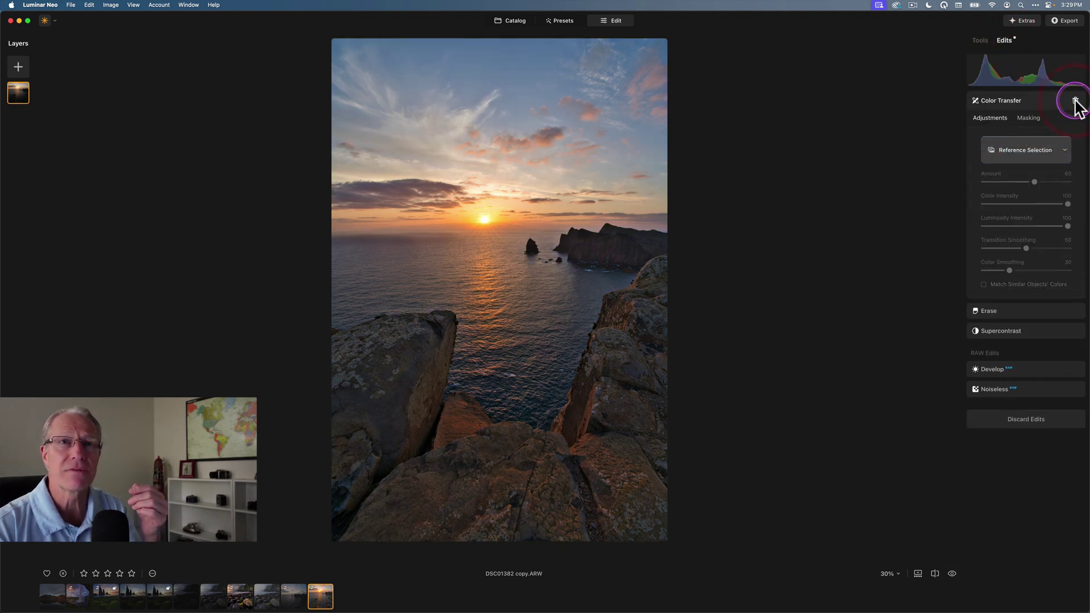
pyautogui.click(981, 40)
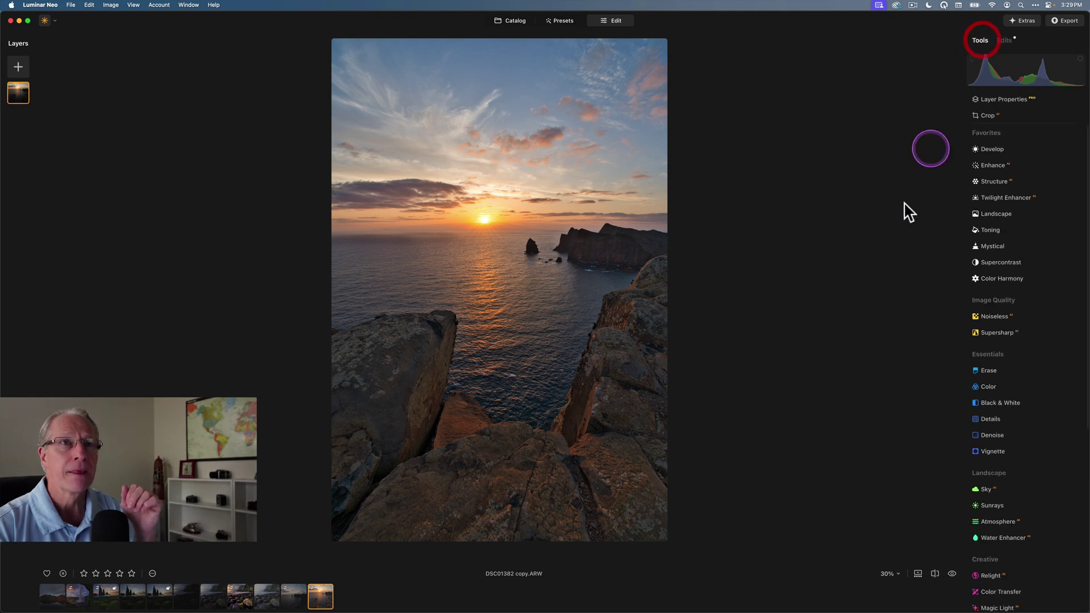
# - Add a Develop Color mask sampled from the blue sky, testing Range at 20 before settling at 75
pyautogui.click(1001, 149)
pyautogui.click(1024, 178)
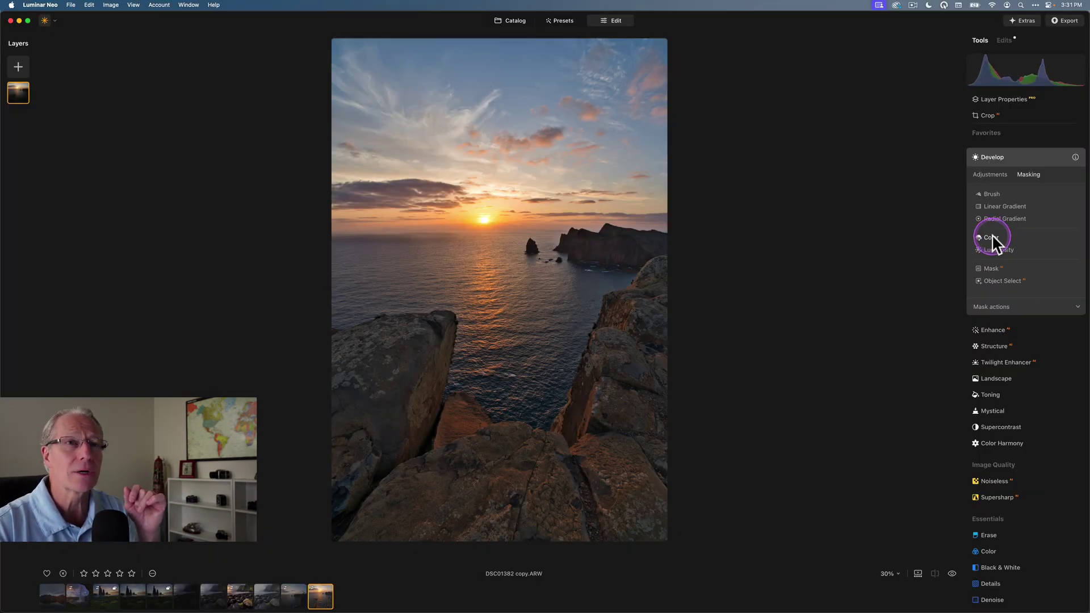
pyautogui.click(991, 237)
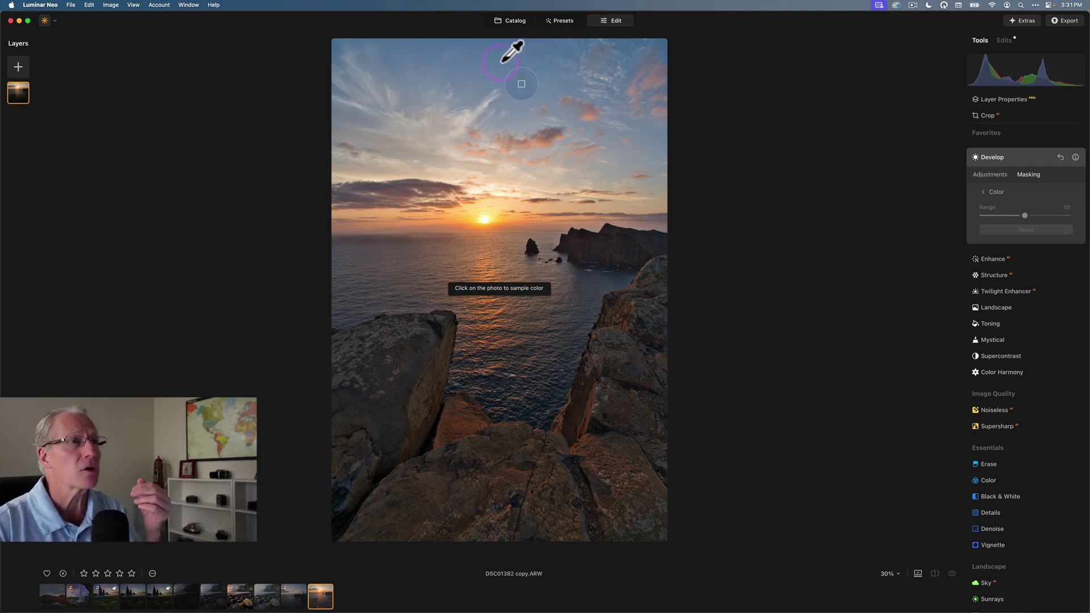
pyautogui.click(492, 63)
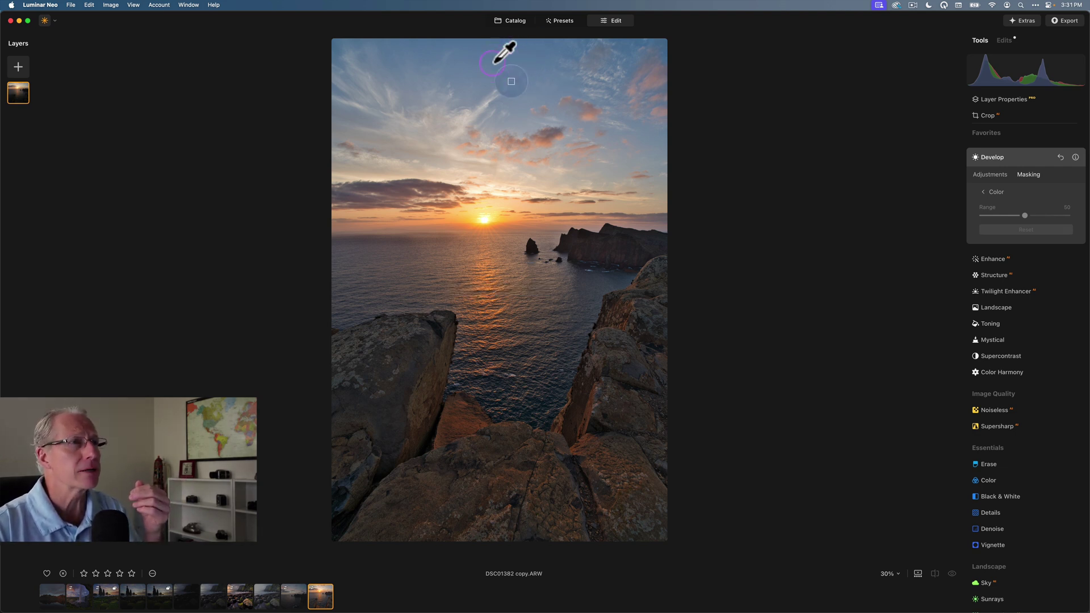
pyautogui.click(493, 62)
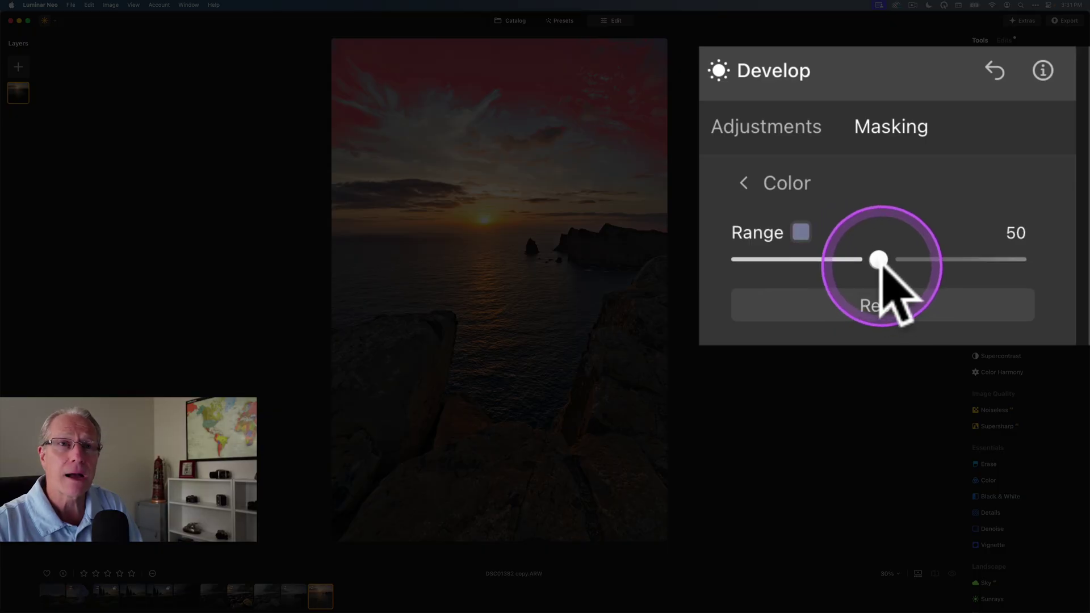
pyautogui.moveTo(879, 259); pyautogui.dragTo(798, 260)
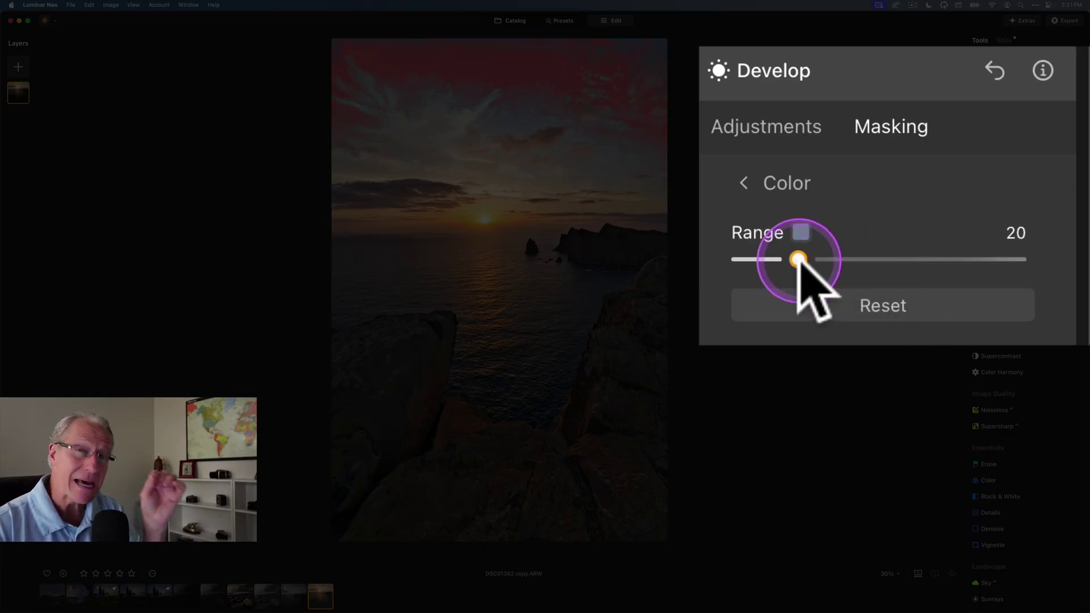
pyautogui.moveTo(798, 260); pyautogui.dragTo(947, 257)
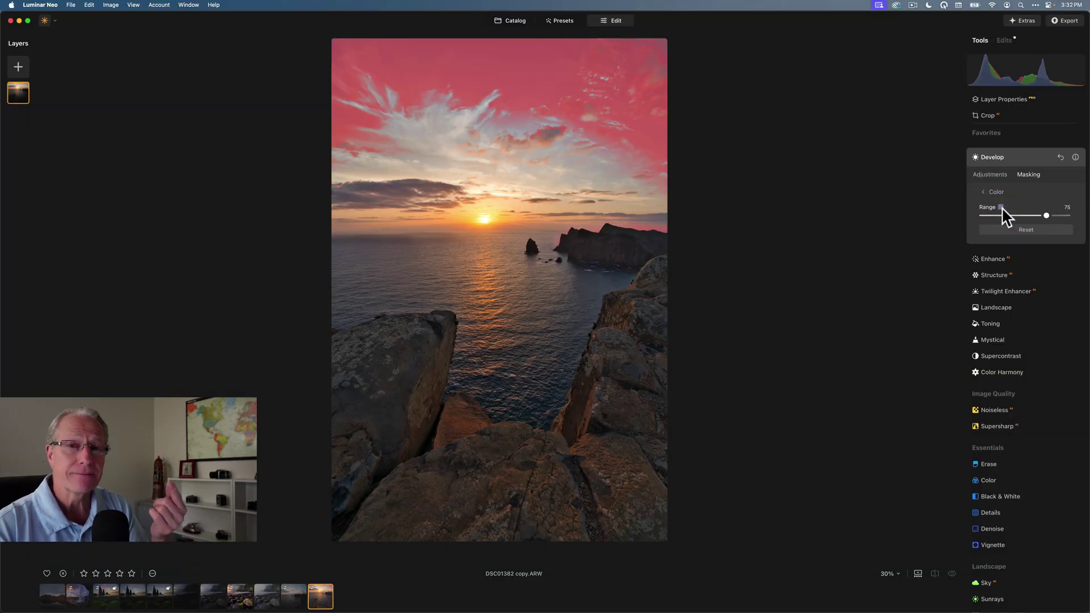
# - Set the masked sky to Exposure -0.41, Temperature -12 and Vibrance 10
pyautogui.click(994, 173)
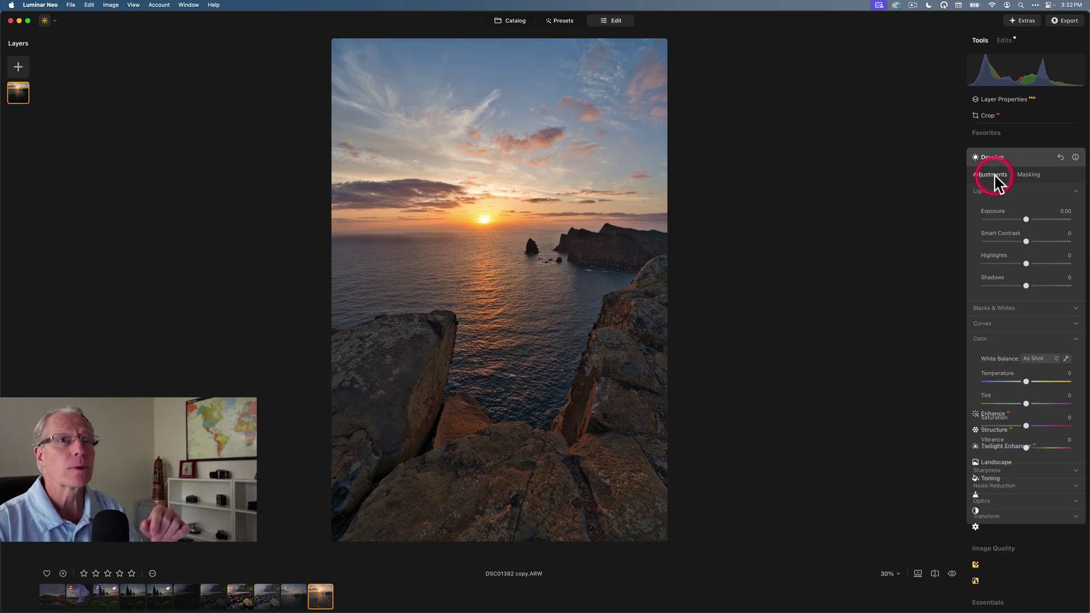
pyautogui.click(1025, 219)
pyautogui.moveTo(1025, 220); pyautogui.dragTo(1021, 220)
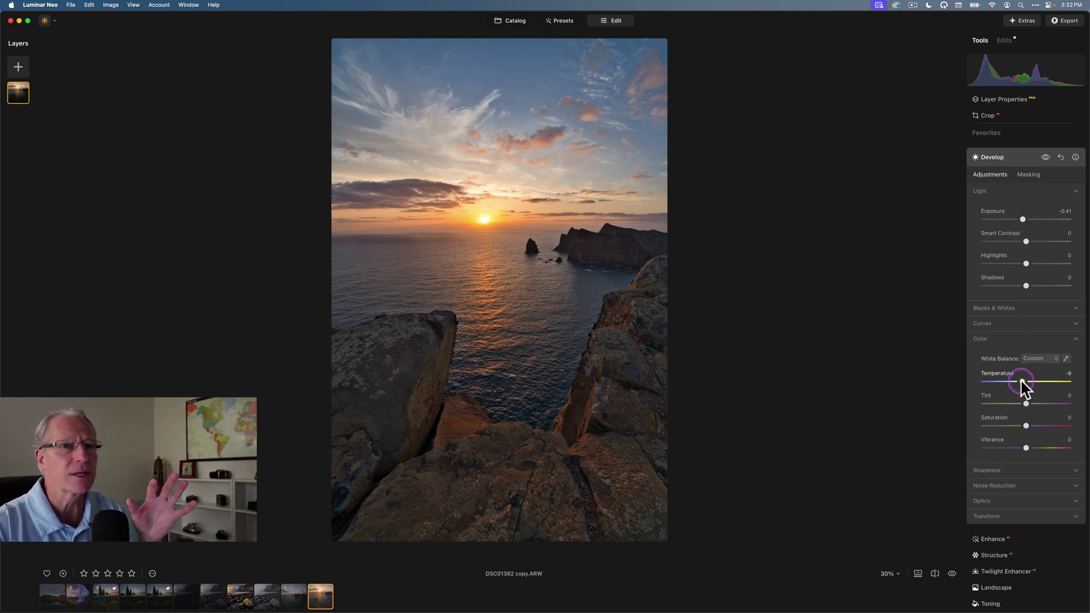
pyautogui.moveTo(1019, 379); pyautogui.dragTo(1020, 380)
pyautogui.moveTo(1020, 448); pyautogui.dragTo(1031, 448)
pyautogui.moveTo(1013, 231); pyautogui.dragTo(1013, 231)
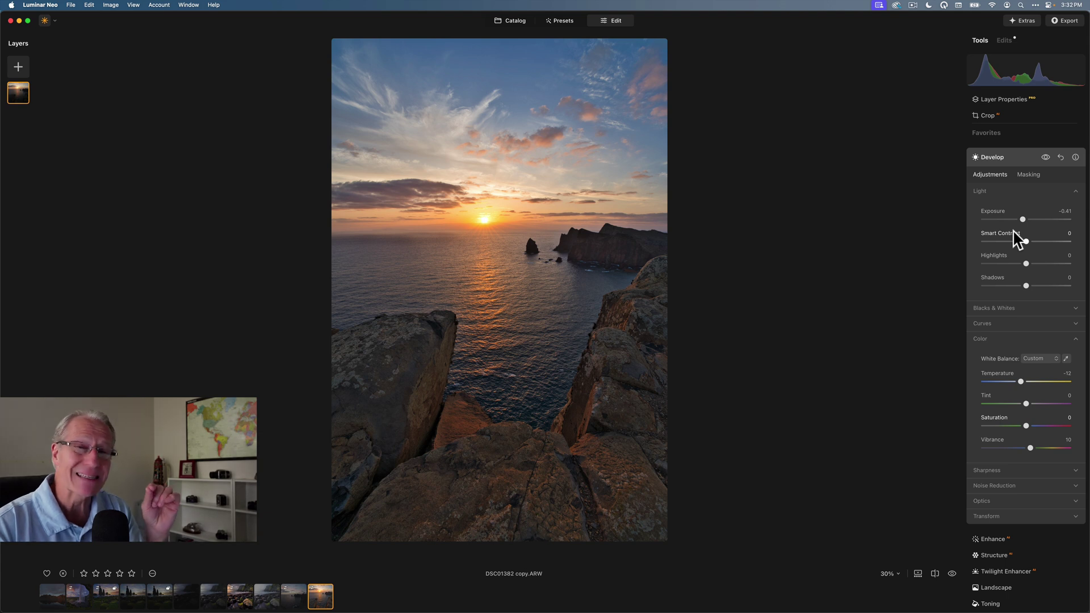
# - Compare the photo before and after the sky edits, then collapse Develop
pyautogui.click(1046, 157)
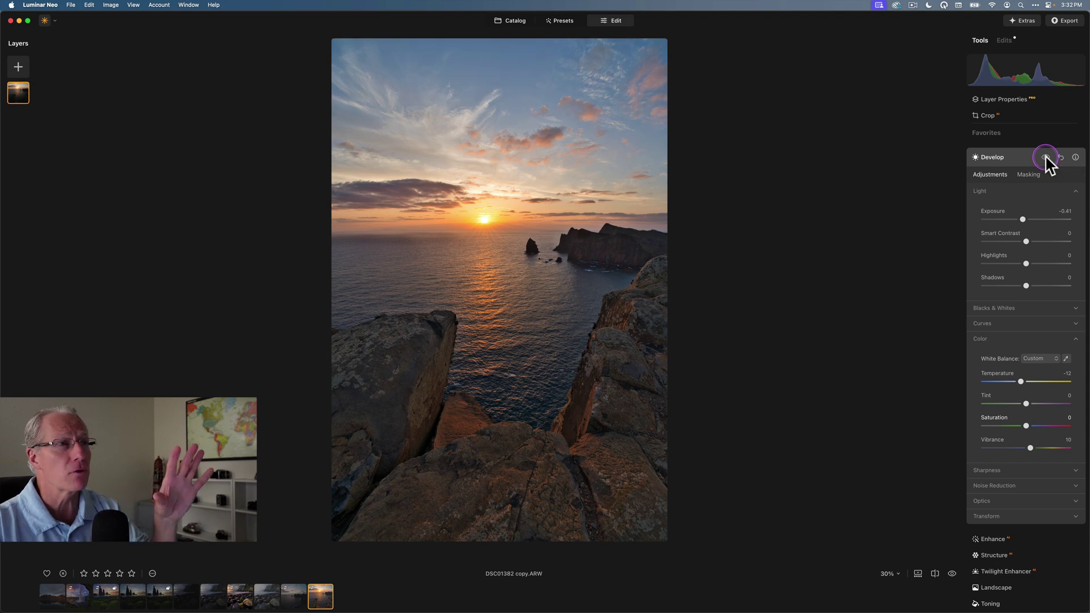
pyautogui.click(1046, 157)
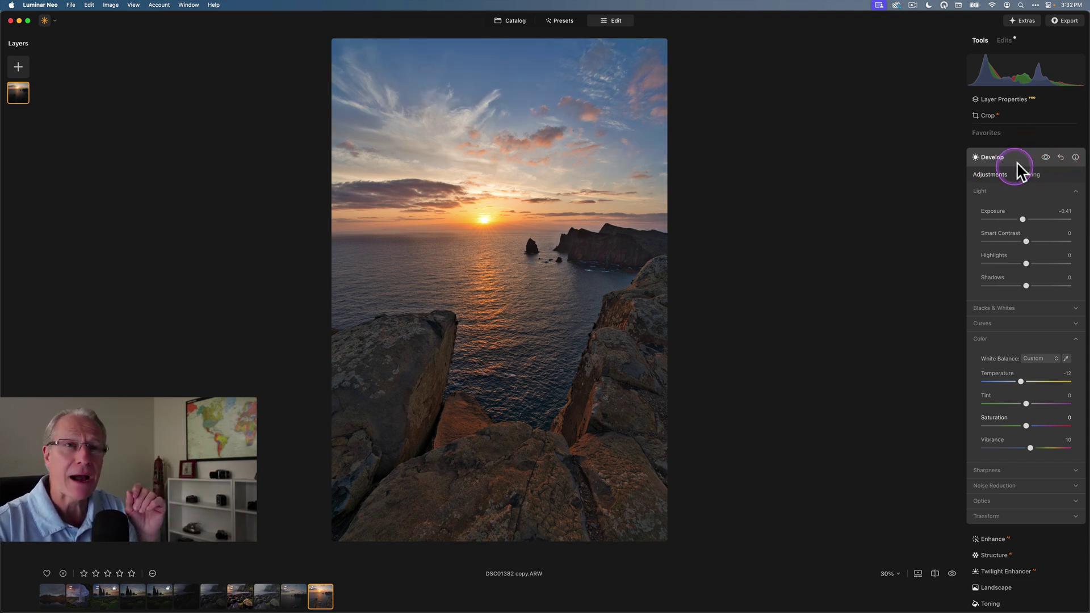
pyautogui.click(1019, 159)
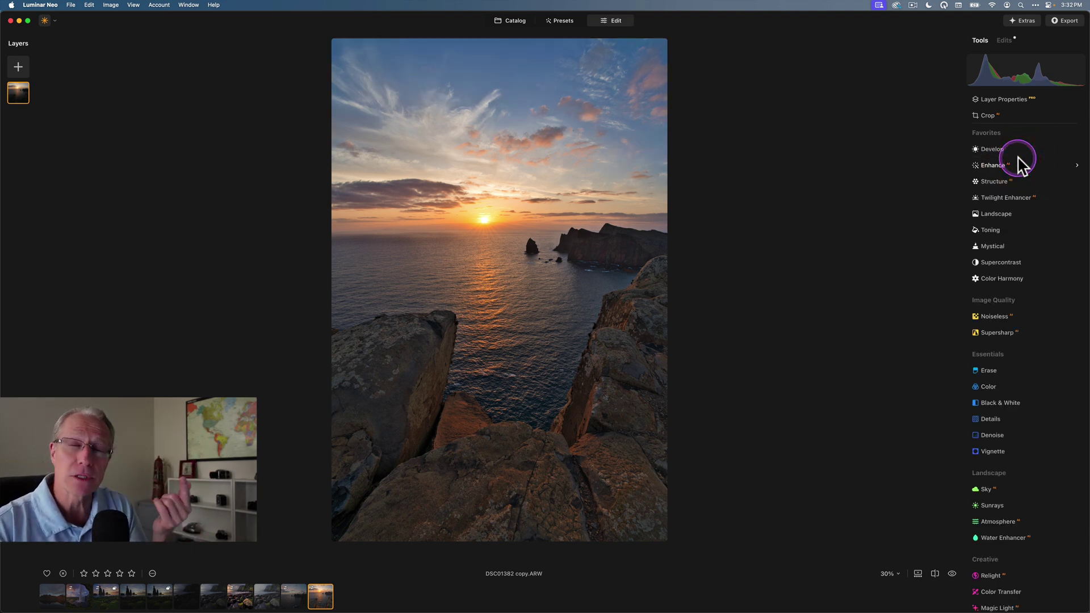
# - Reopen Develop and sample the reddish foreground rocks for a Color mask
pyautogui.click(1000, 151)
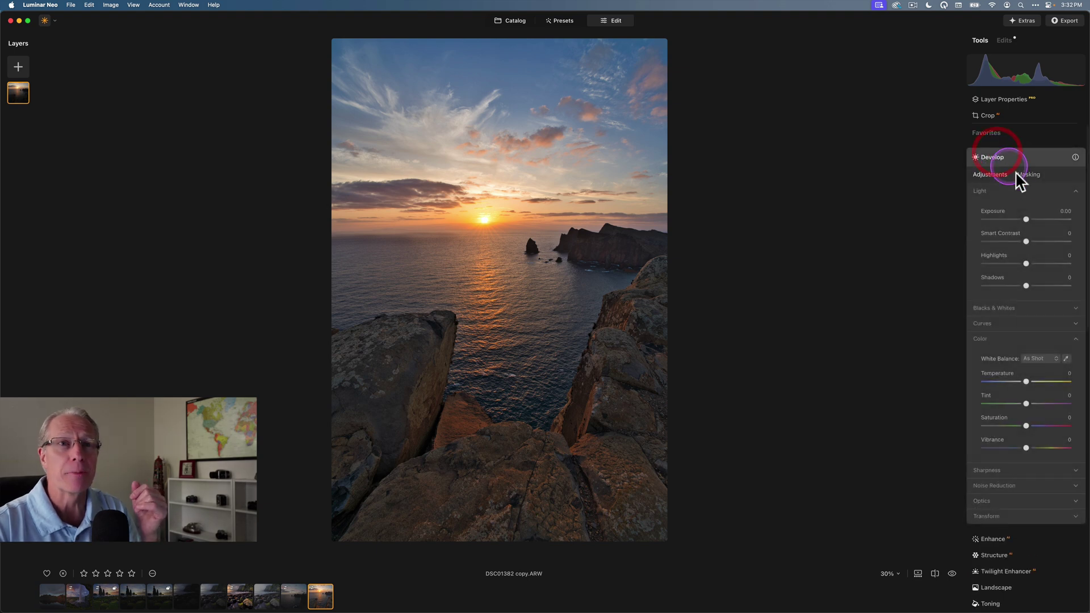
pyautogui.click(1023, 175)
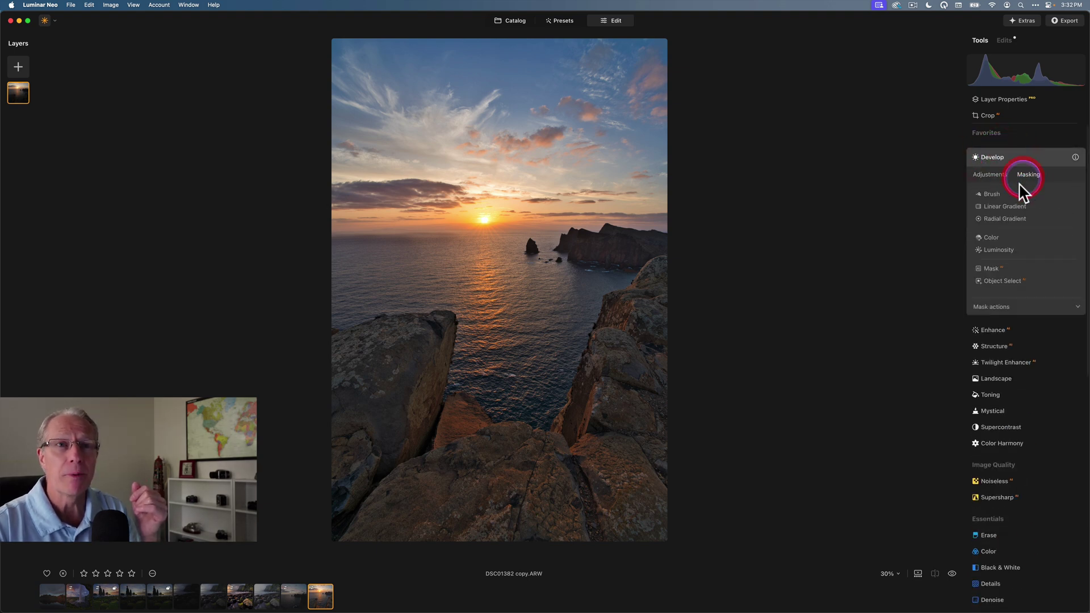
pyautogui.click(993, 233)
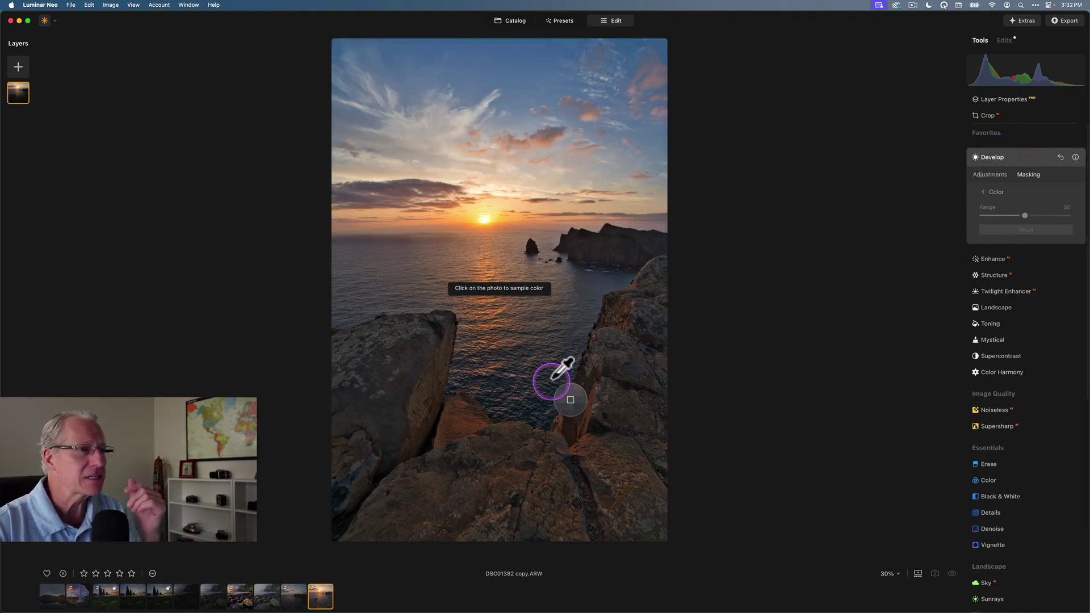
pyautogui.click(459, 422)
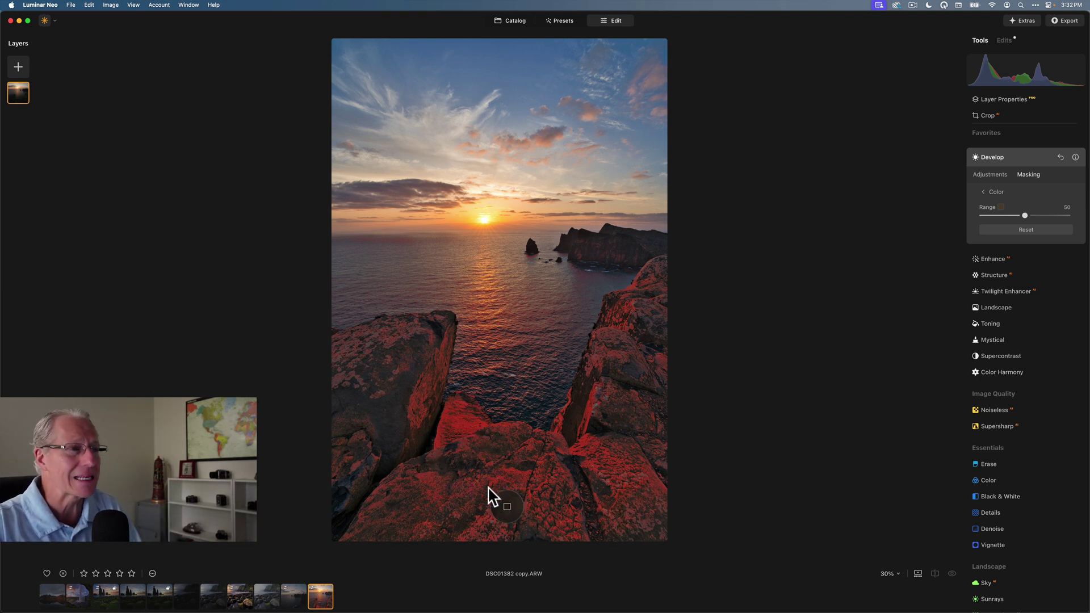
# - Test the mask's colour Range at 100 and 27, then widen it back up
pyautogui.click(976, 228)
pyautogui.click(1018, 212)
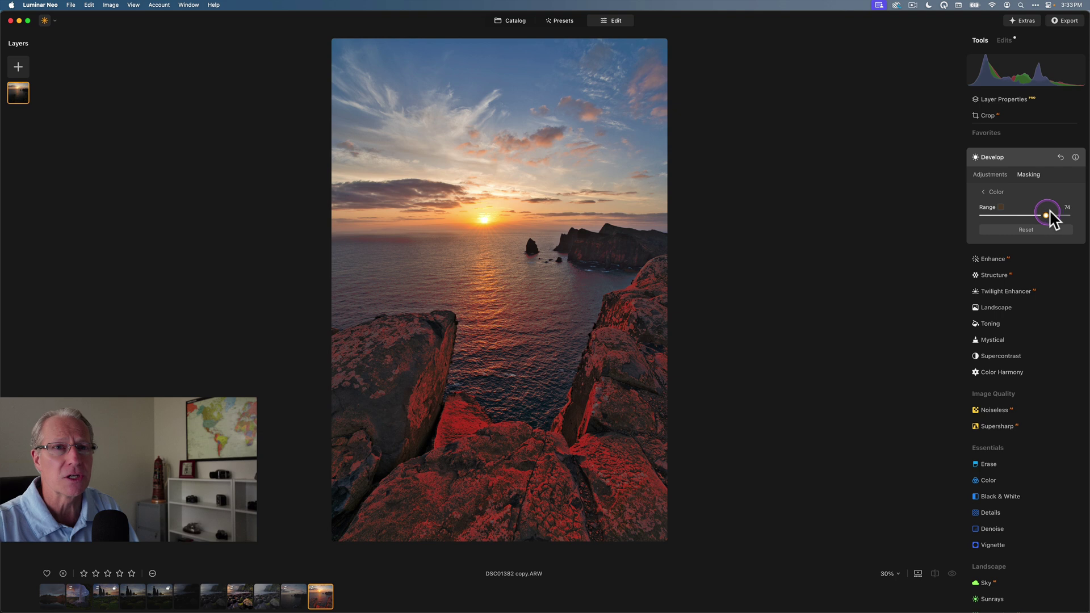
pyautogui.moveTo(1069, 218); pyautogui.dragTo(1077, 220)
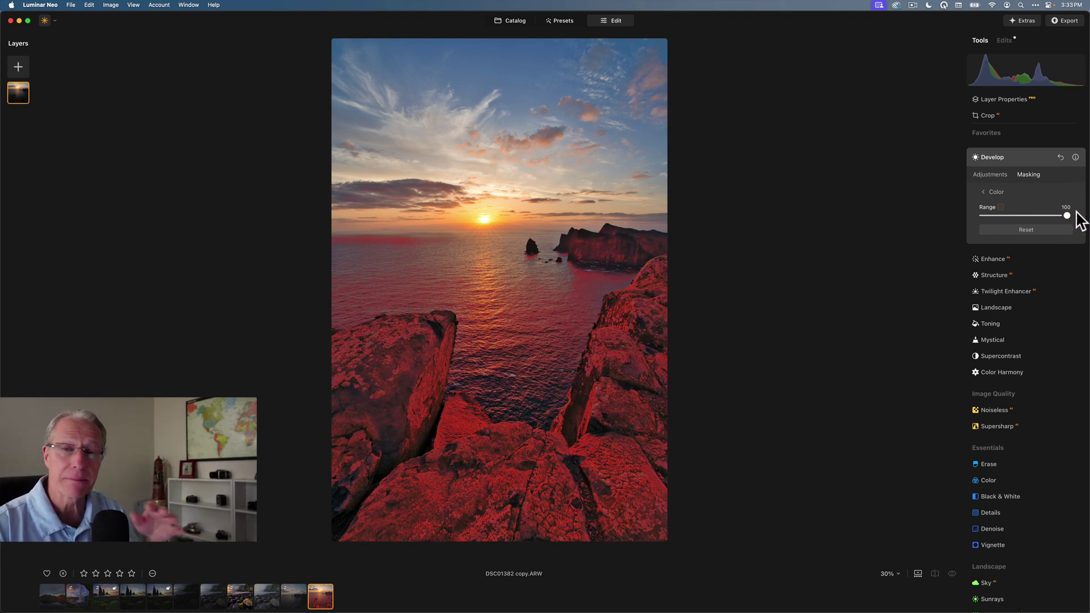
pyautogui.click(1013, 217)
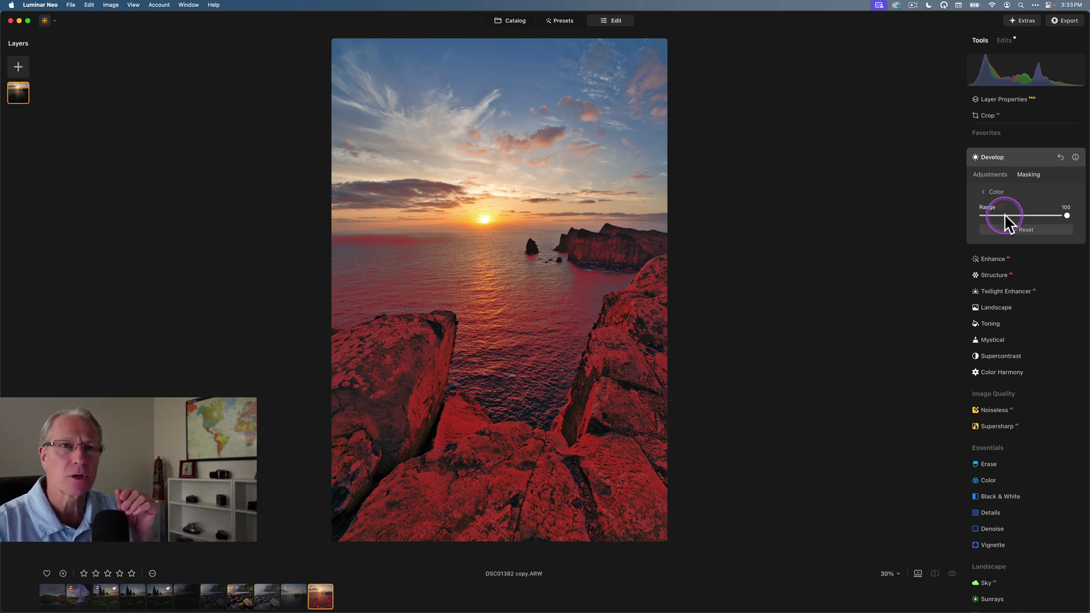
pyautogui.click(1003, 215)
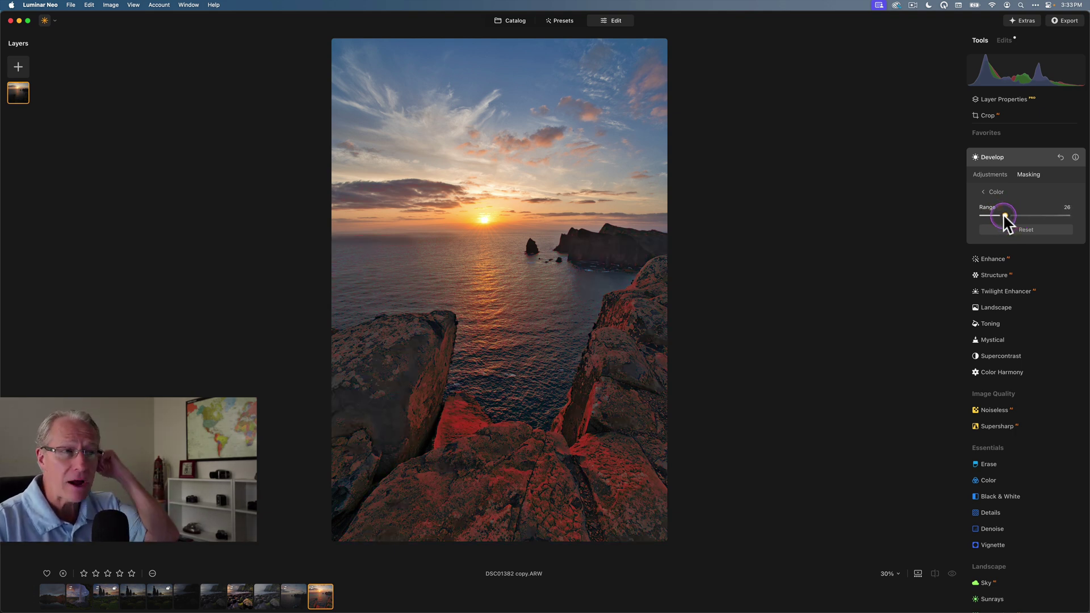
pyautogui.moveTo(1003, 213); pyautogui.dragTo(1023, 213)
# - Settle the mask Range at 50 and give the rocks Exposure 0.73 and Temperature 1
pyautogui.click(995, 176)
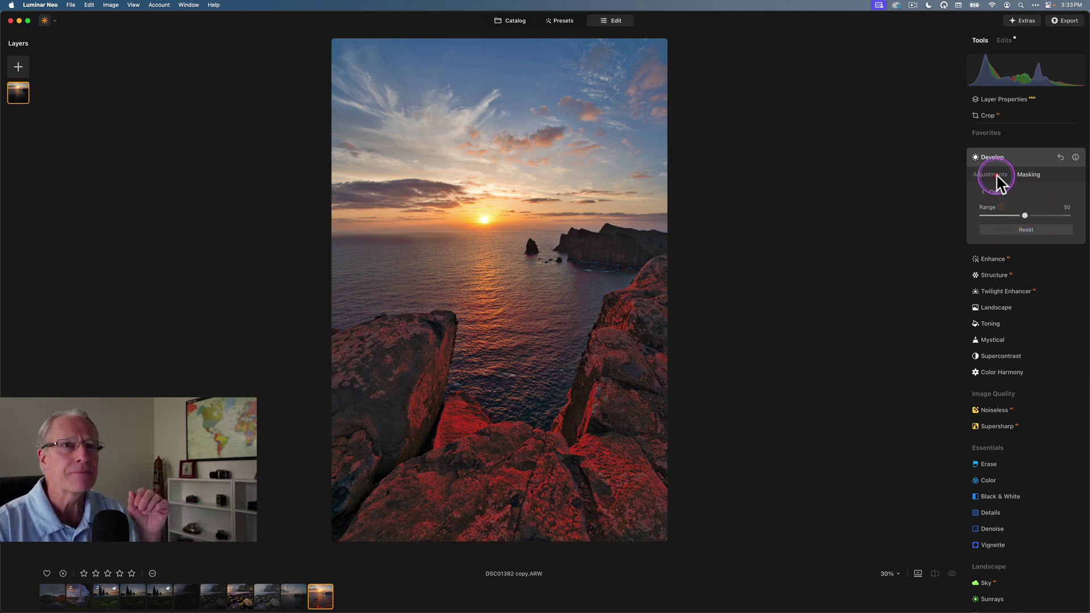
pyautogui.click(1025, 218)
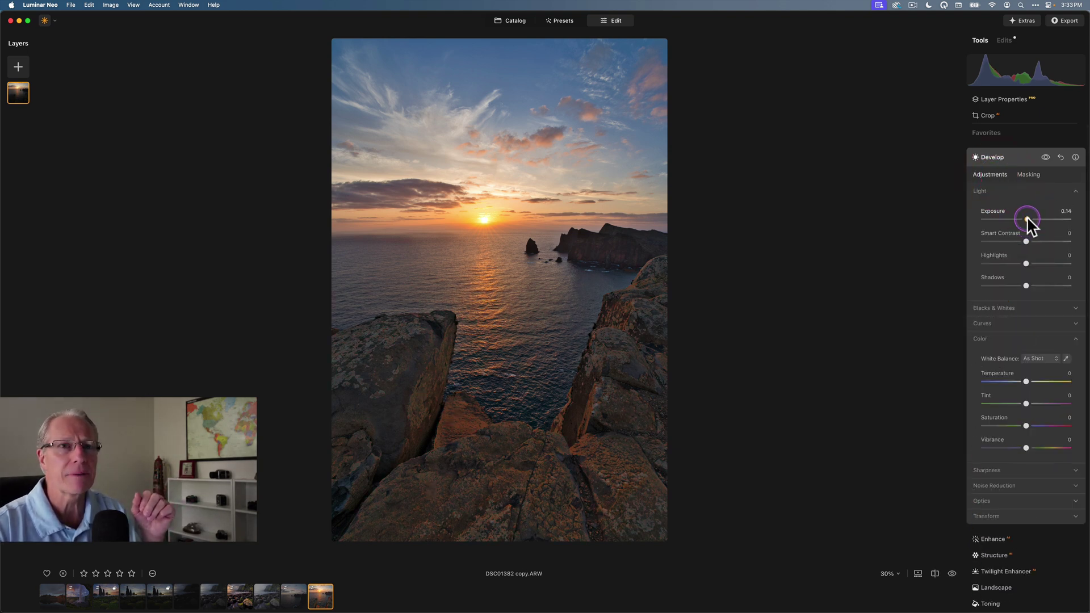
pyautogui.moveTo(1028, 219); pyautogui.dragTo(1031, 219)
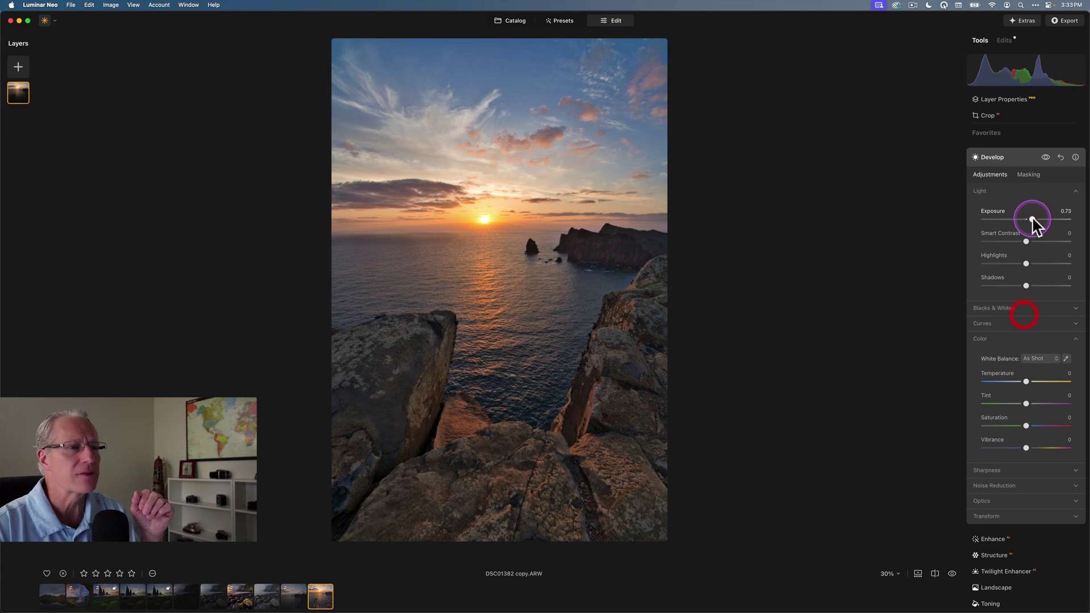
pyautogui.click(1028, 380)
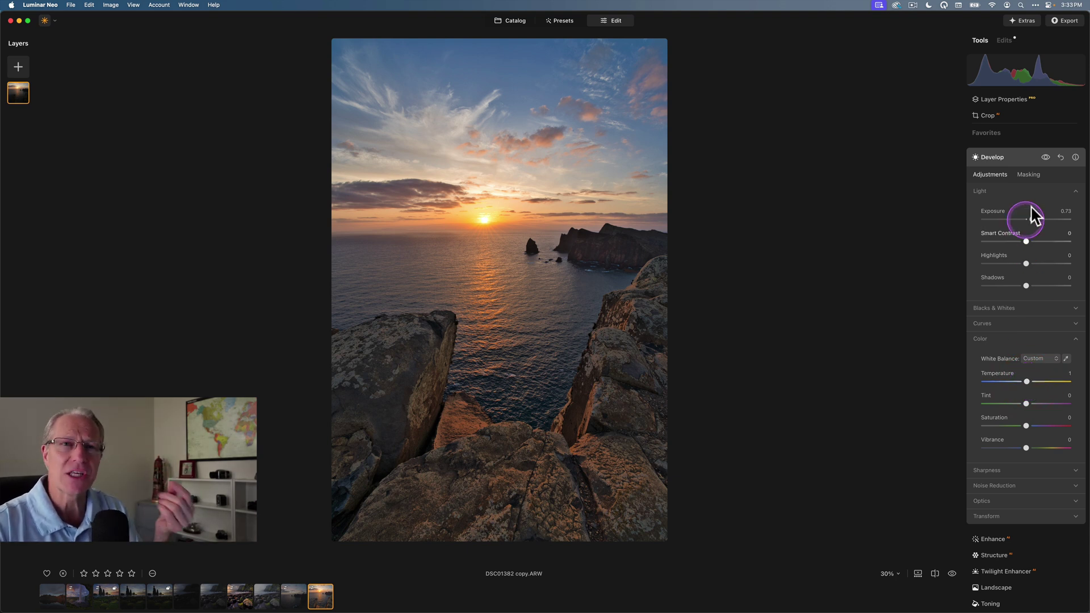
# - Compare the photo before and after the rock edits, then collapse Develop
pyautogui.click(1045, 157)
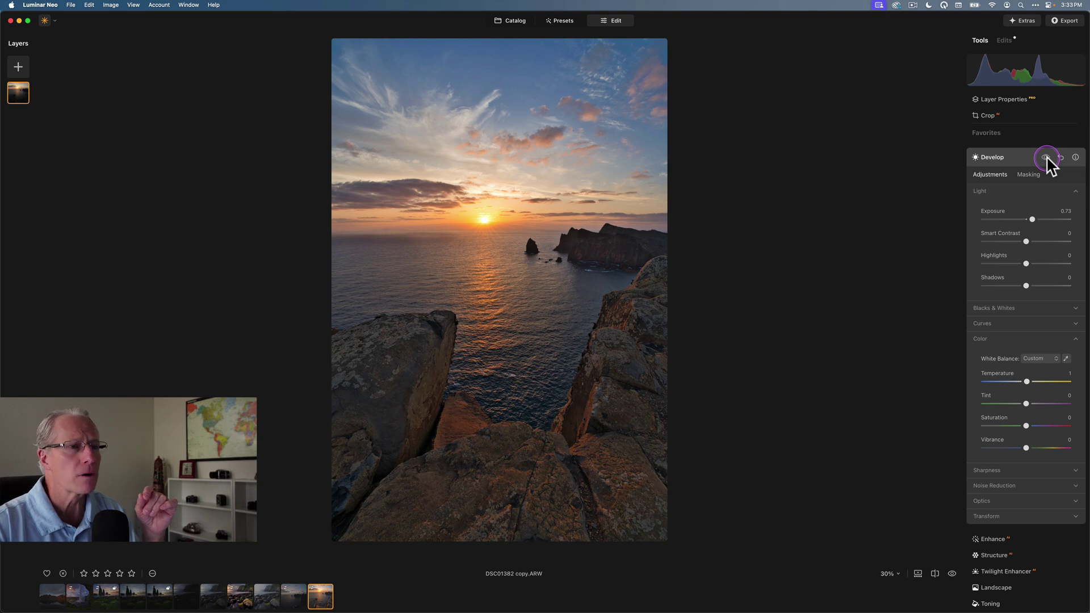
pyautogui.click(1046, 157)
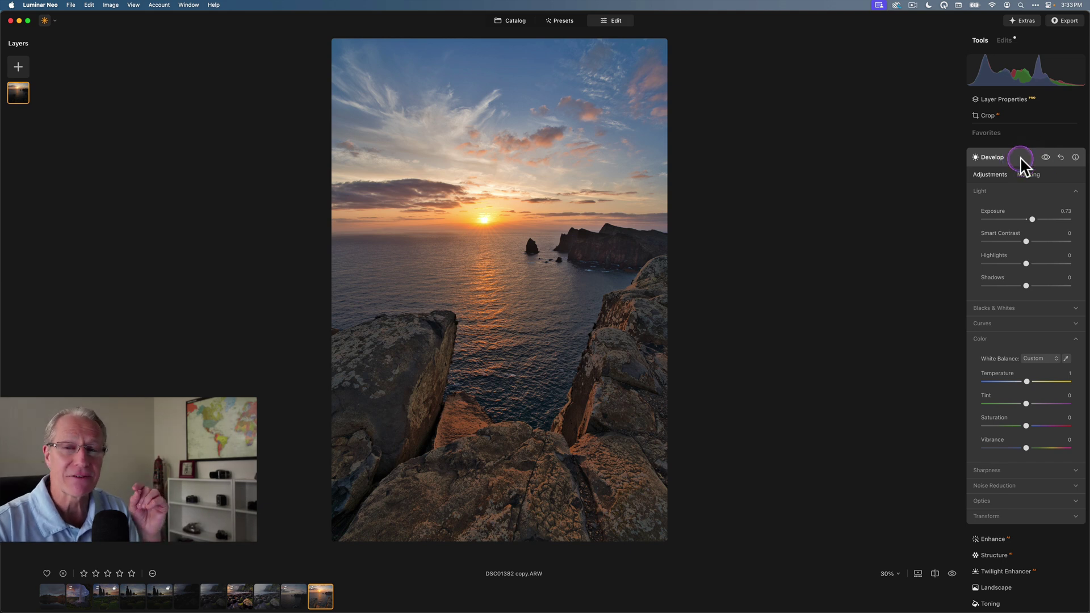
pyautogui.click(1021, 159)
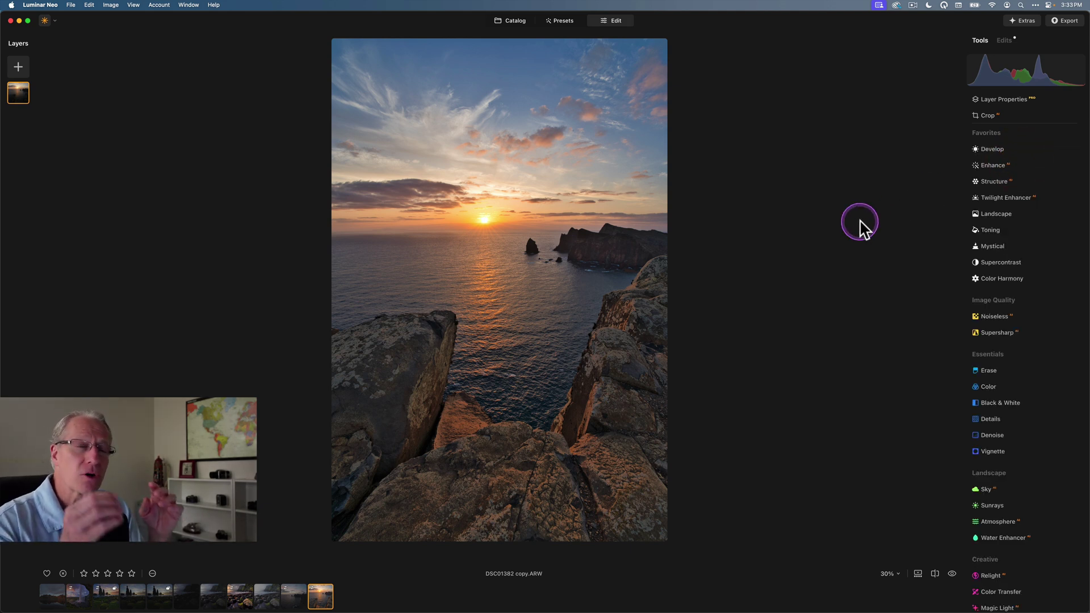